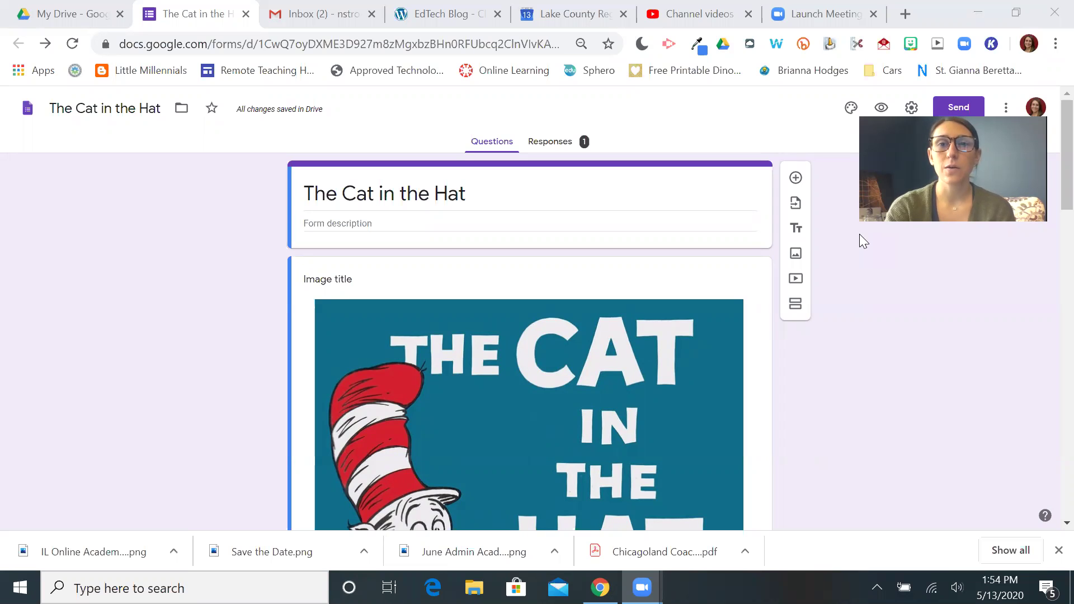
Review the Cat in the Hat form from its title and cover image through the last question
scroll(859, 233, "down", 1)
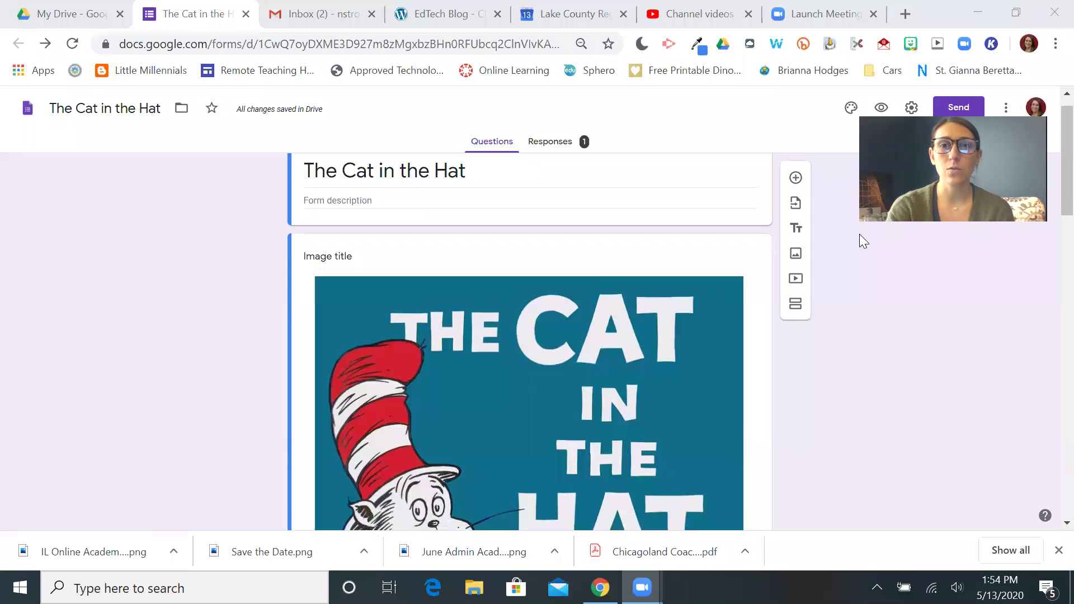
scroll(859, 234, "down", 2)
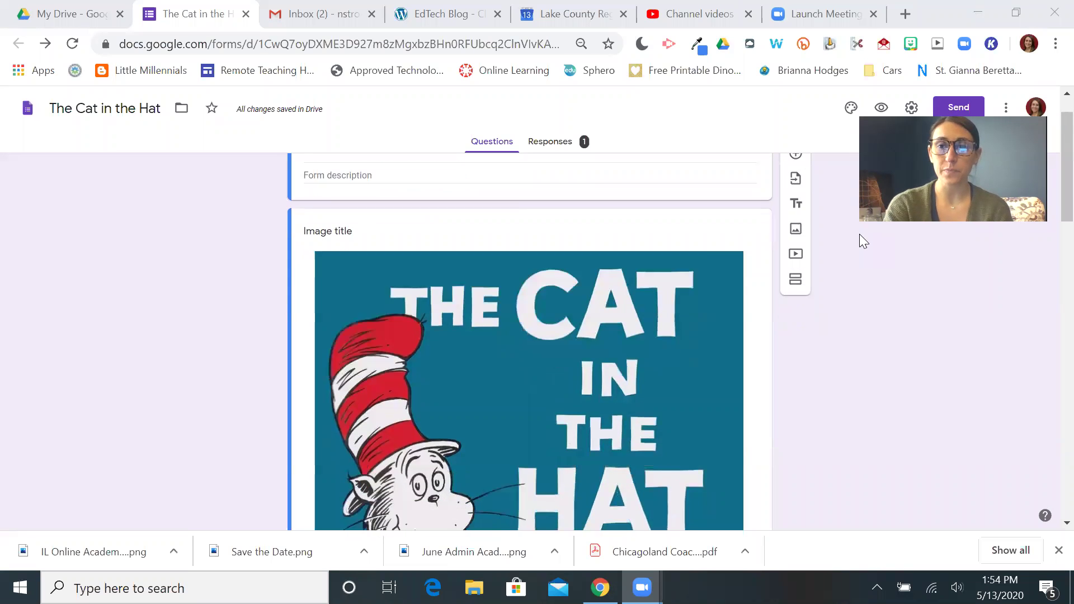
scroll(859, 234, "up", 2)
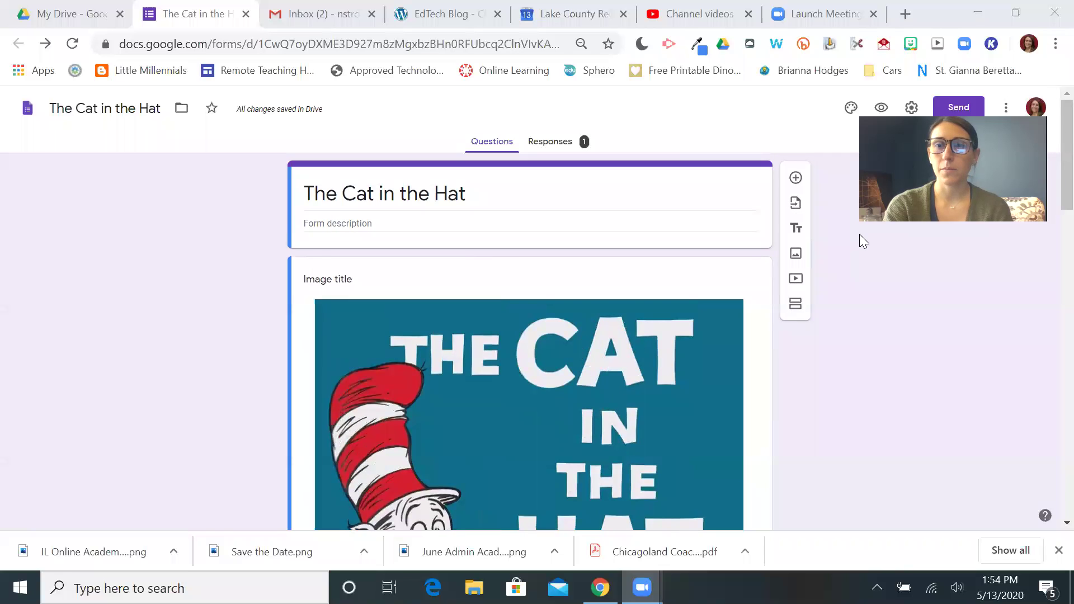
scroll(860, 235, "down", 10)
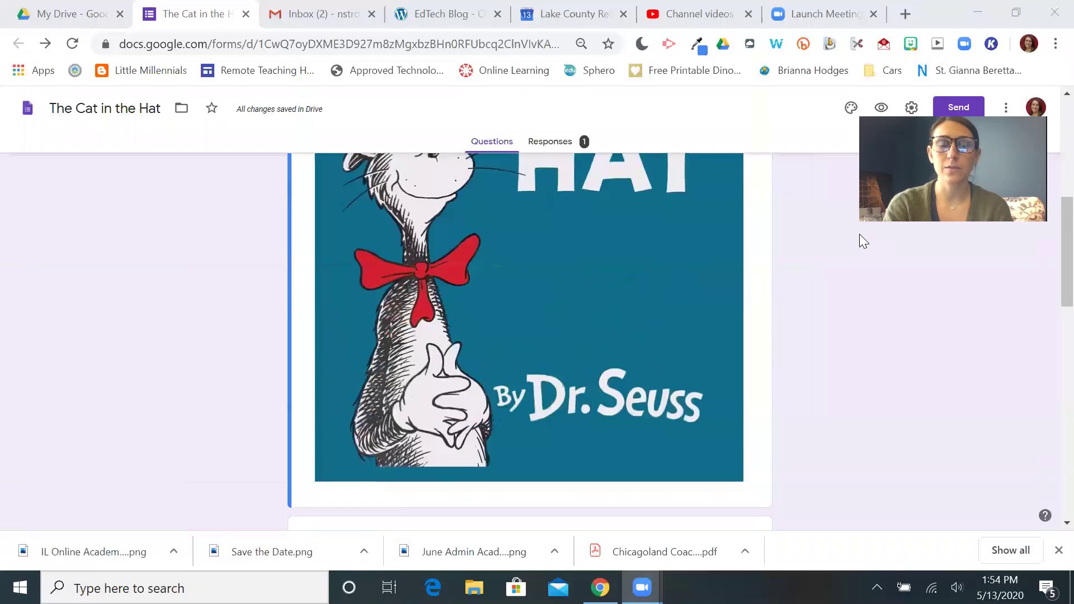
scroll(859, 234, "down", 2)
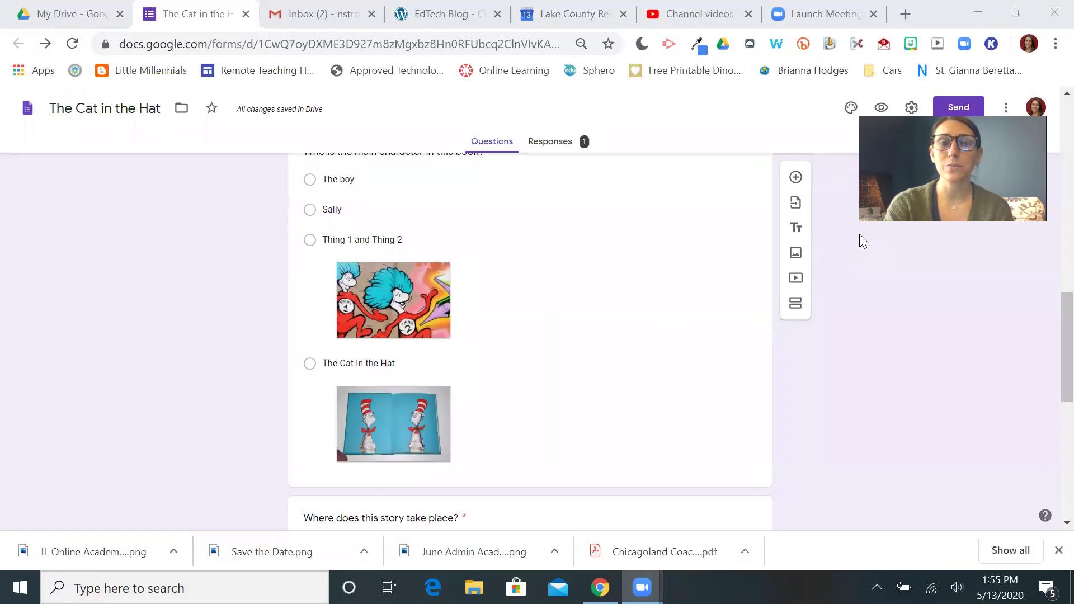
scroll(859, 234, "up", 1)
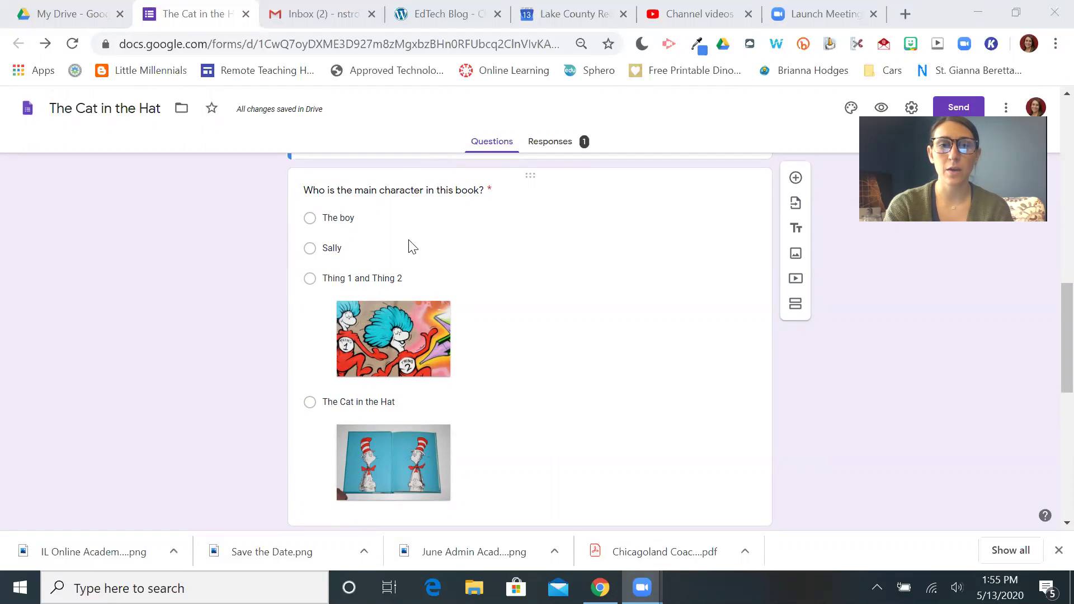
scroll(419, 304, "down", 7)
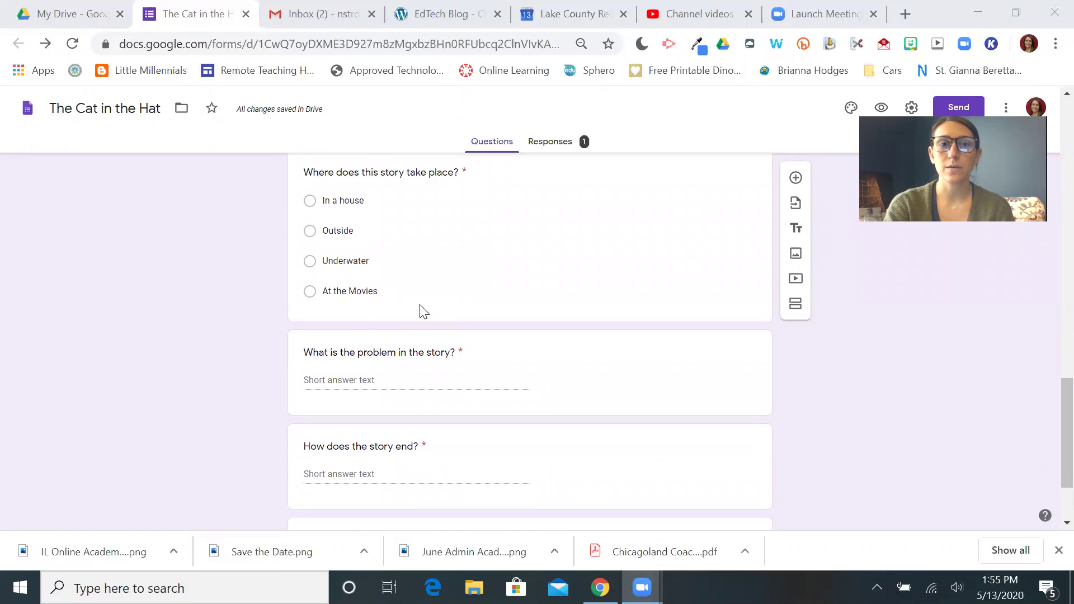
scroll(424, 312, "down", 2)
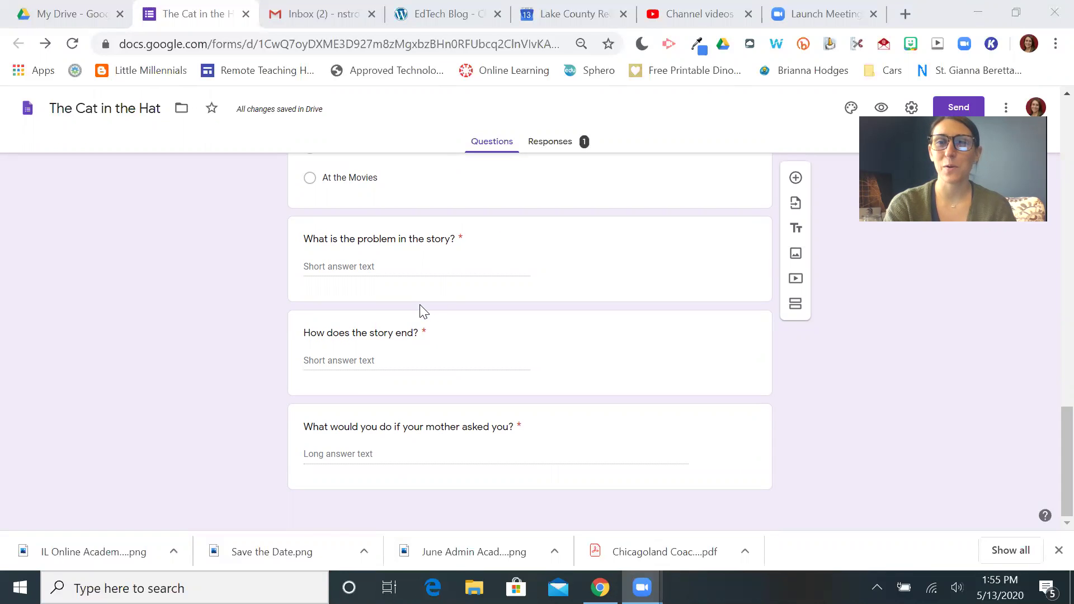
scroll(420, 304, "up", 15)
scroll(419, 305, "up", 6)
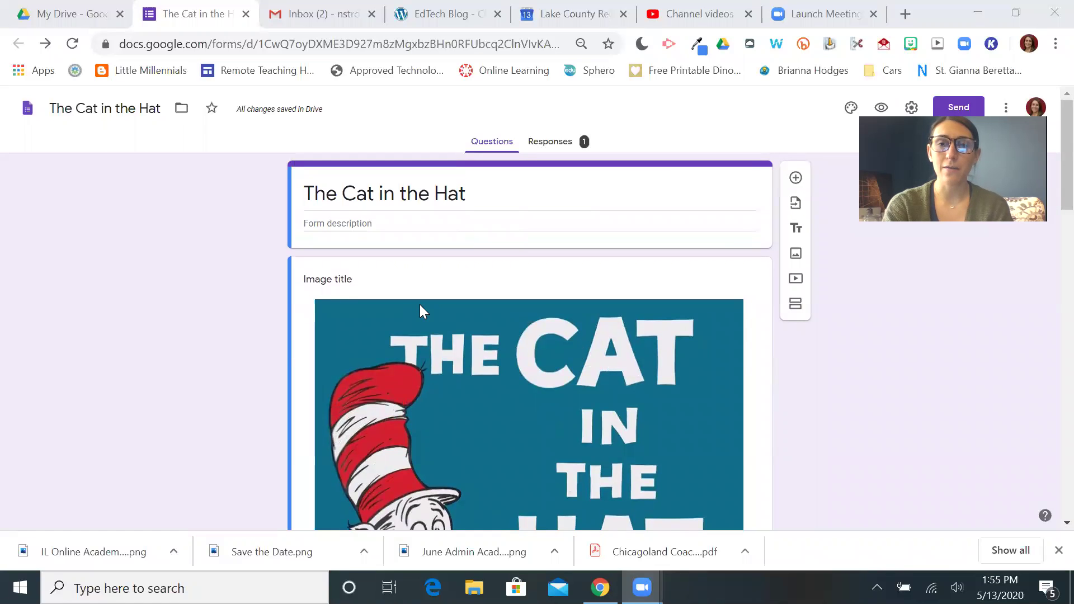
Turn The Cat in the Hat form into a quiz in its settings, keeping responses limited to one per person
left_click(911, 108)
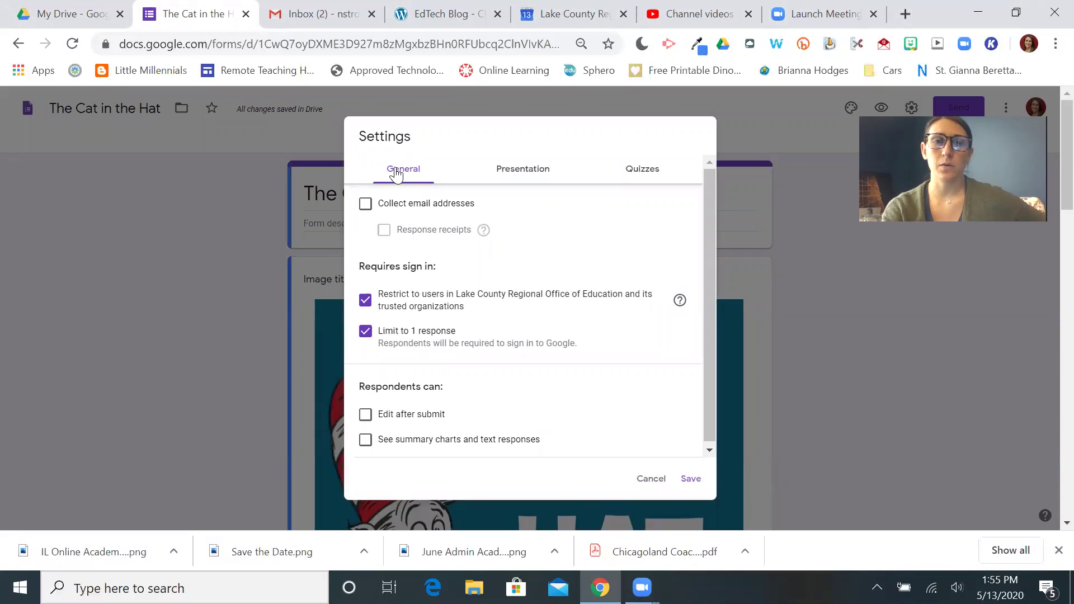
left_click(366, 333)
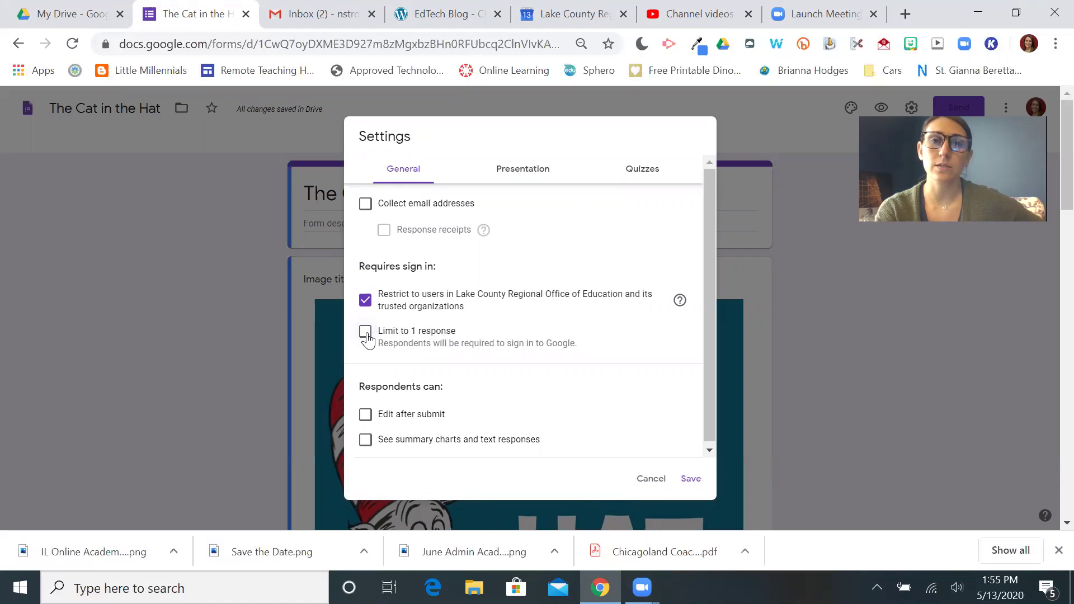
left_click(365, 334)
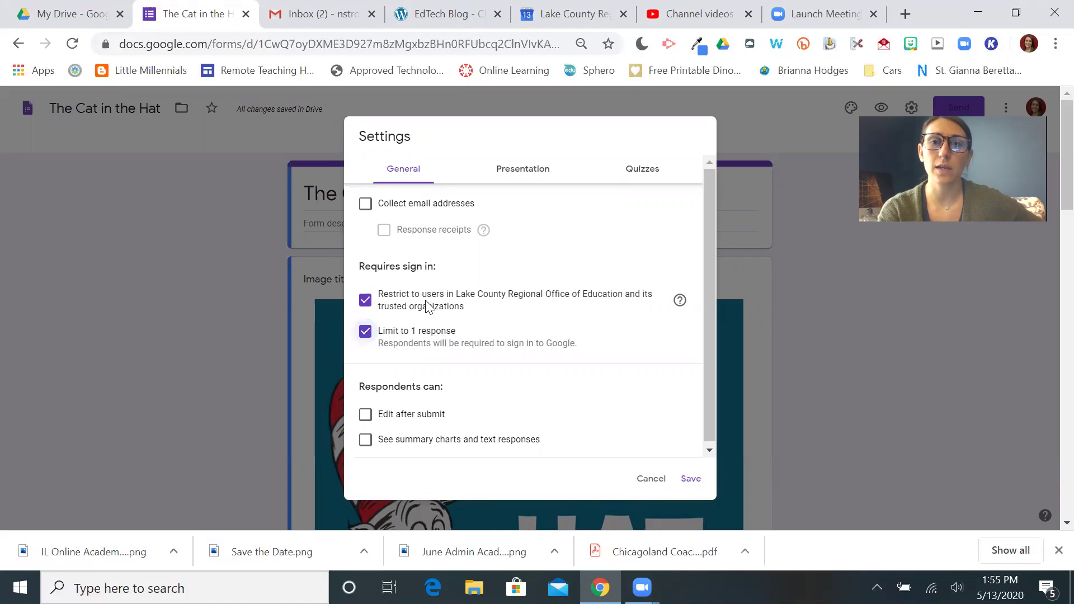
left_click(642, 167)
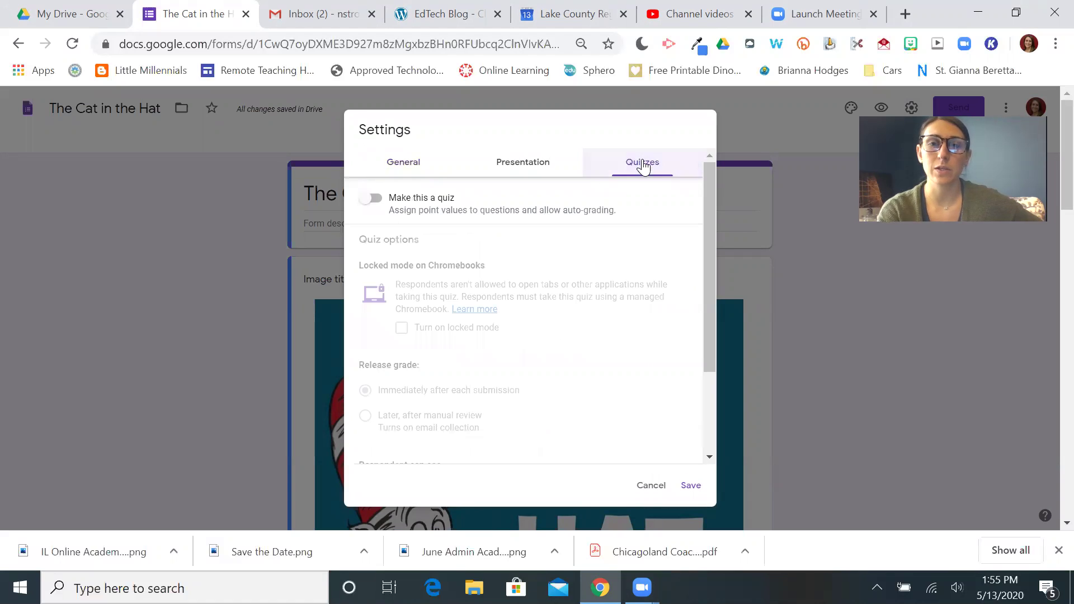
left_click(373, 200)
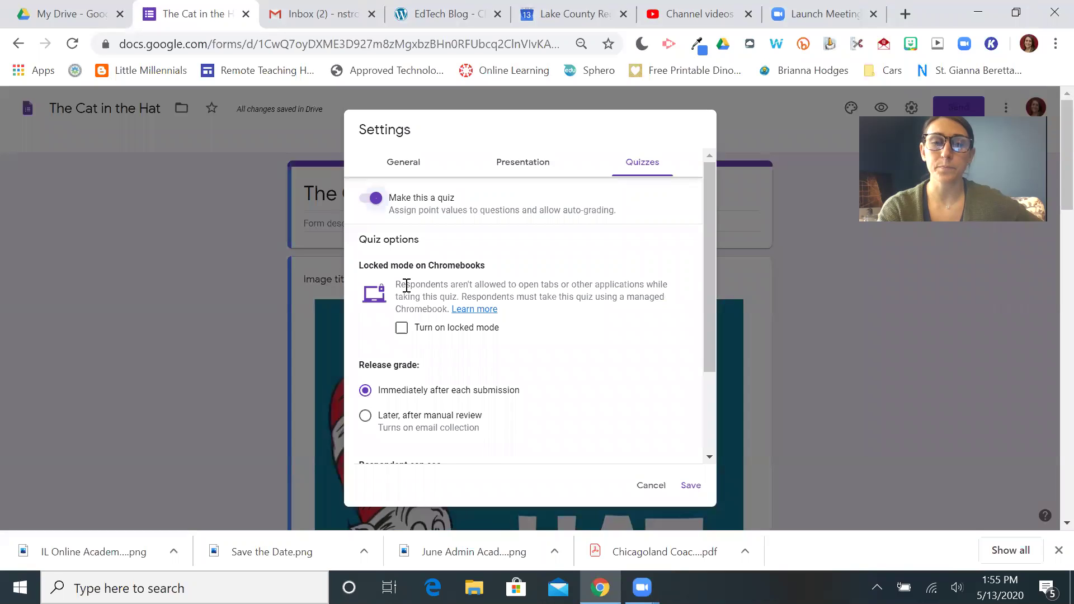
Keep missed questions, correct answers and point values visible to respondents and save the quiz settings
scroll(409, 293, "down", 3)
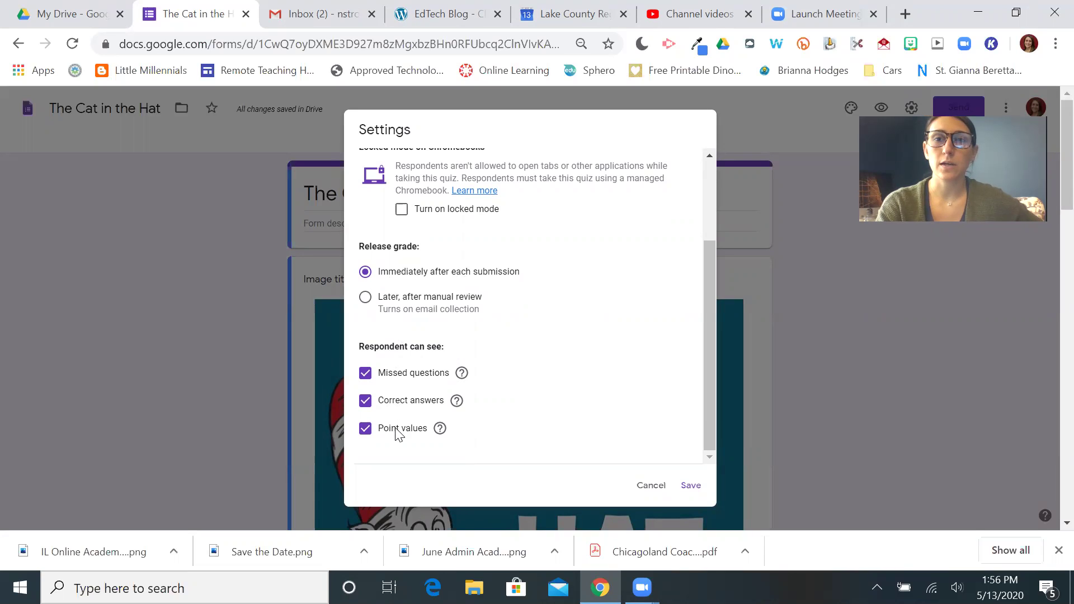
left_click(365, 429)
left_click(366, 400)
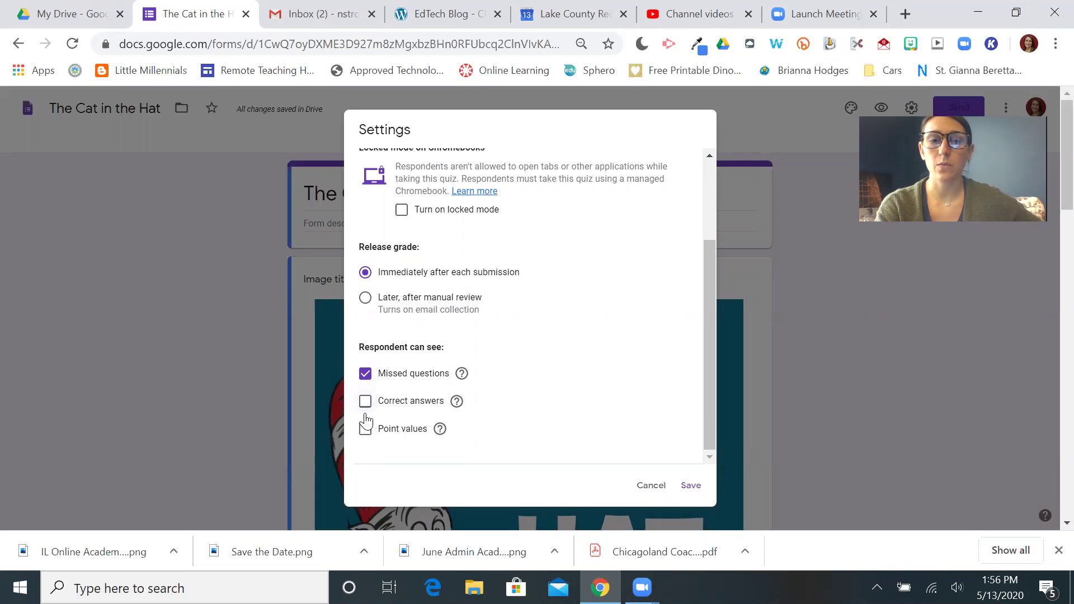
left_click(365, 400)
left_click(365, 428)
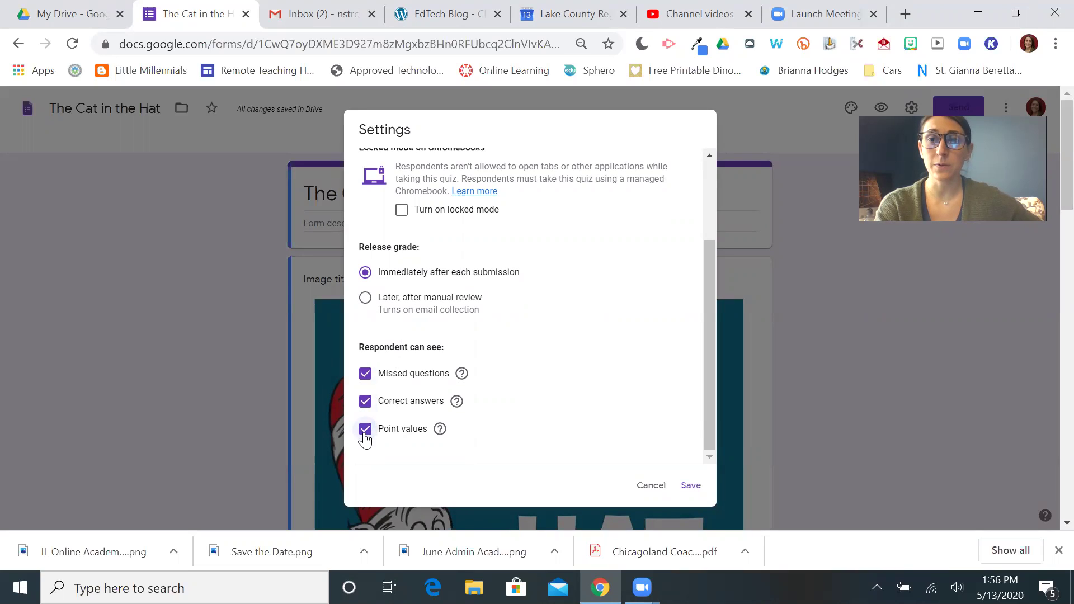
left_click(692, 485)
Open the answer key for the question "Who is the main character in this book?" and make it worth 1 point
scroll(792, 350, "down", 2)
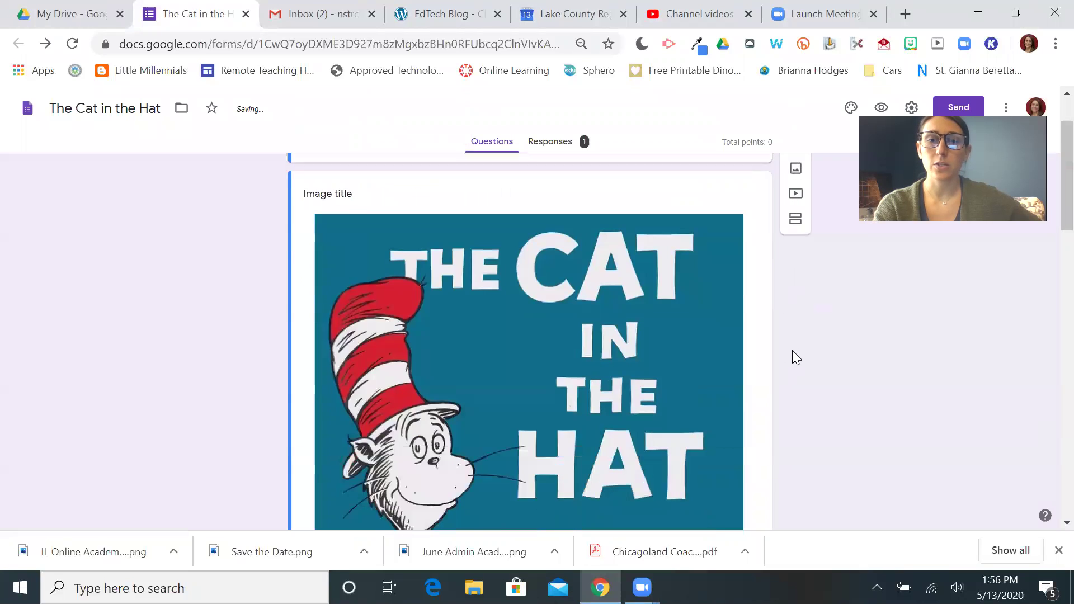
scroll(792, 350, "down", 10)
scroll(643, 392, "down", 3)
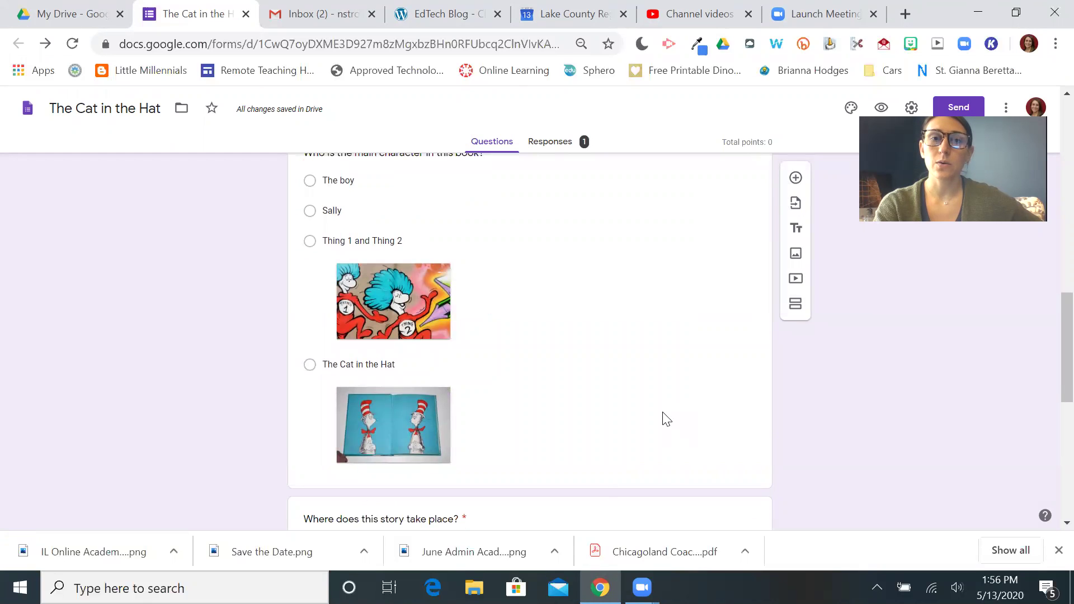
scroll(666, 419, "up", 1)
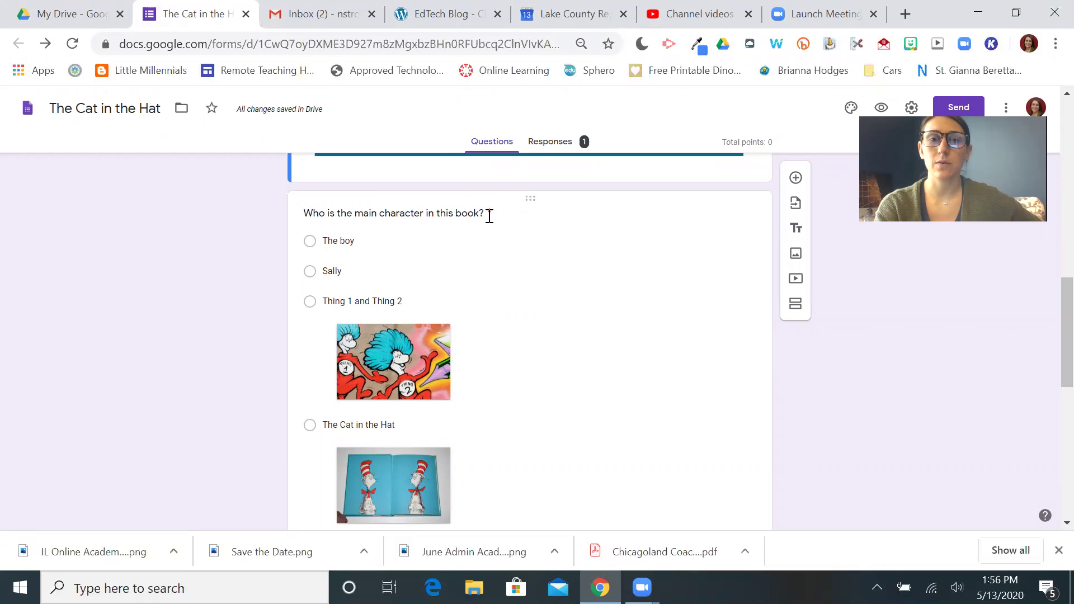
scroll(495, 230, "up", 14)
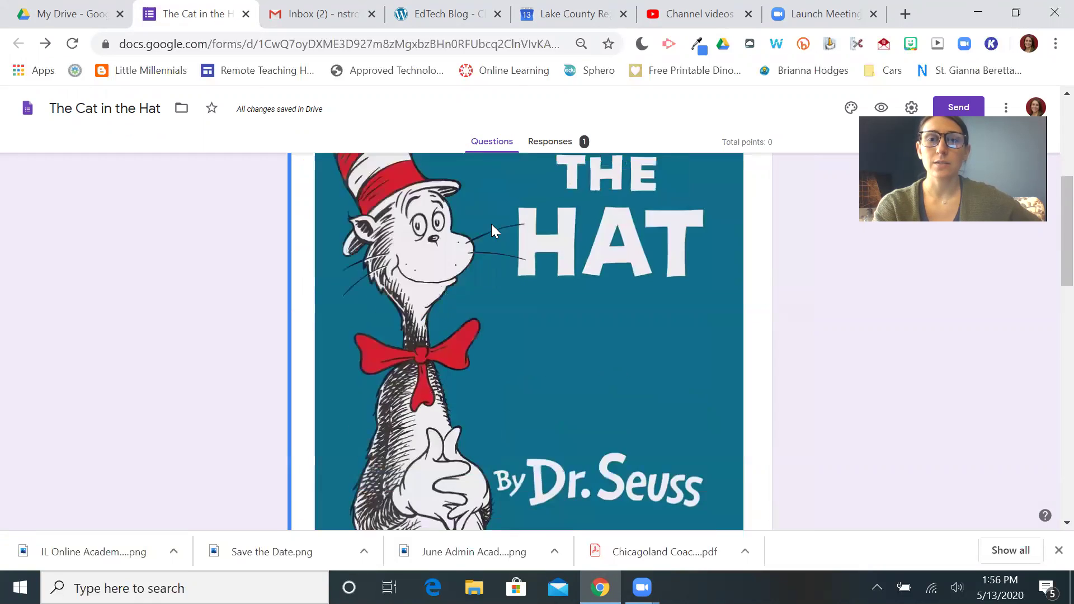
scroll(495, 230, "down", 9)
scroll(492, 230, "down", 9)
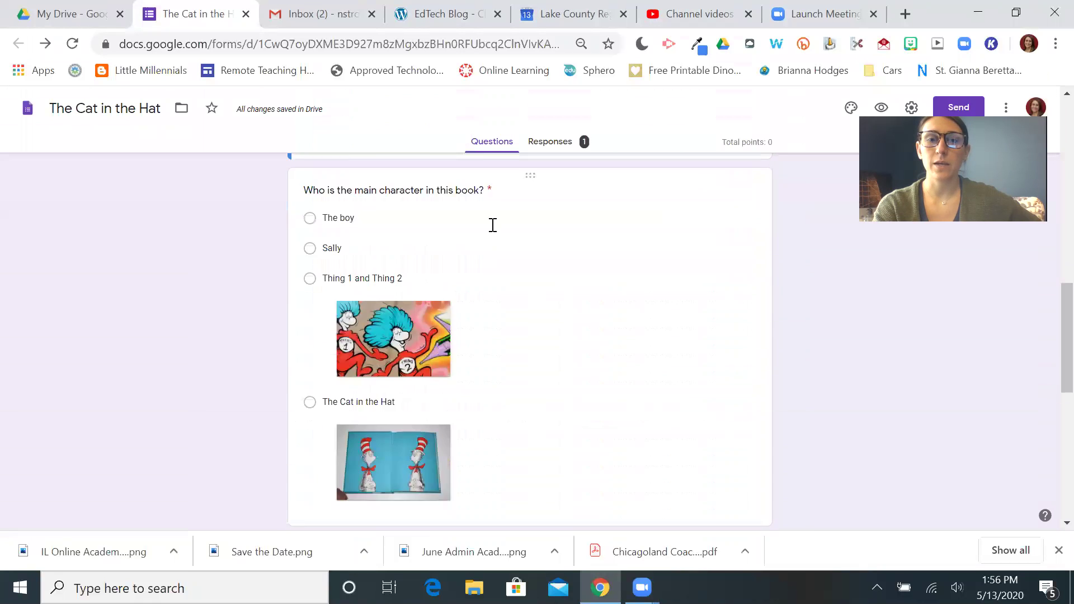
scroll(492, 230, "up", 1)
scroll(495, 235, "up", 1)
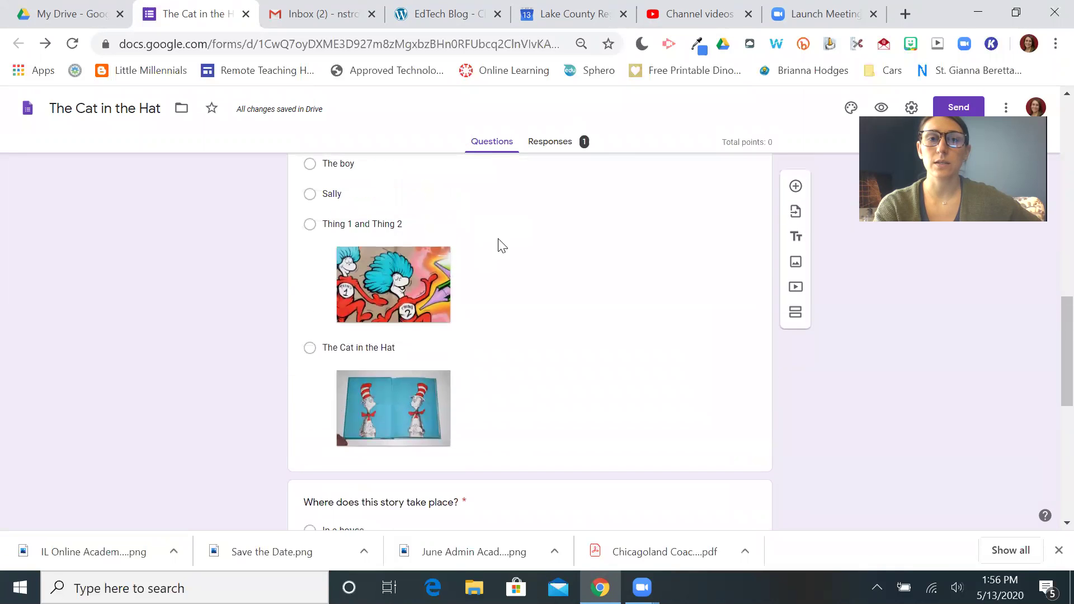
left_click(501, 246)
scroll(503, 251, "down", 1)
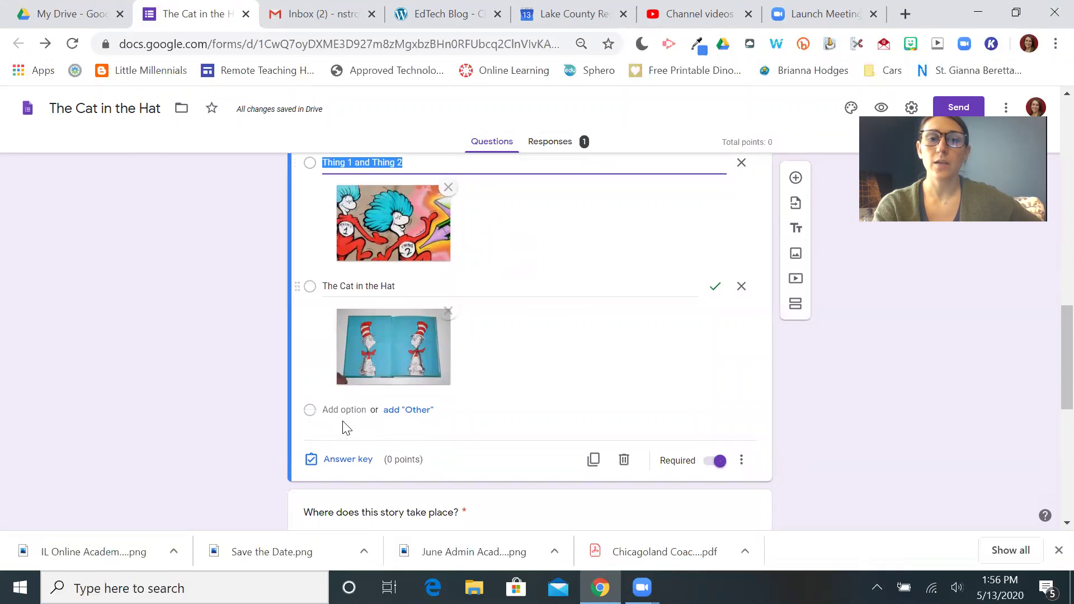
left_click(343, 464)
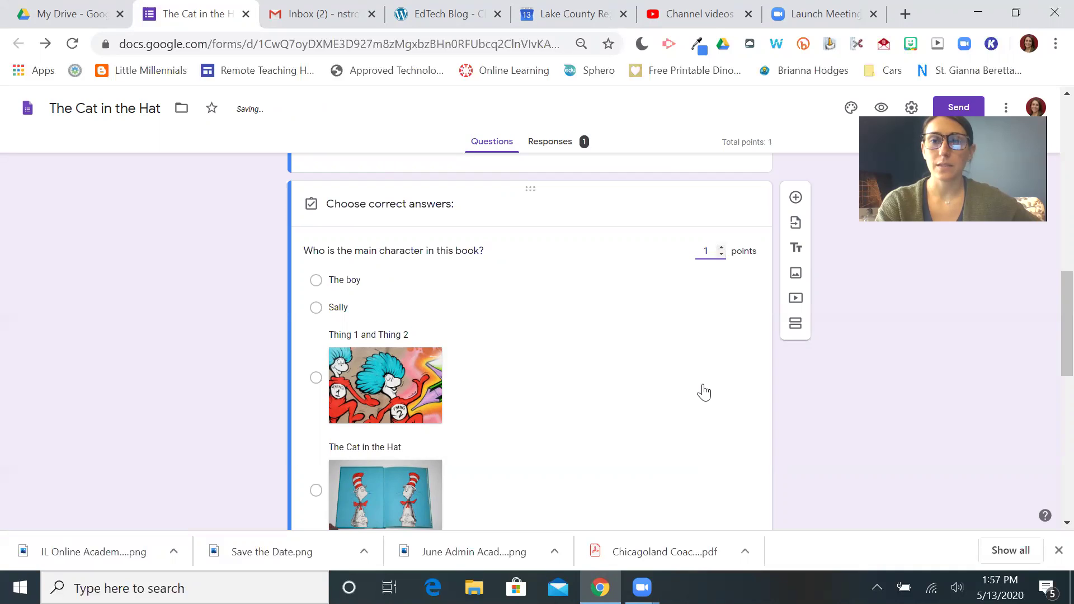
Add the correct-answer feedback "The Cat in the Hat" and mark The Cat in the Hat as the main character question's correct answer
scroll(703, 391, "down", 3)
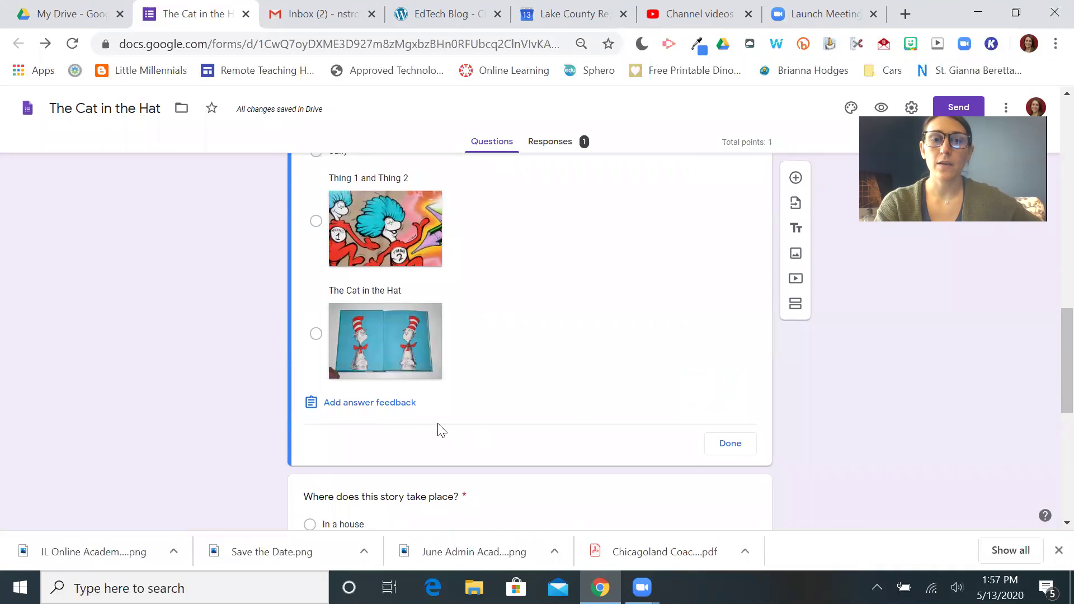
left_click(390, 413)
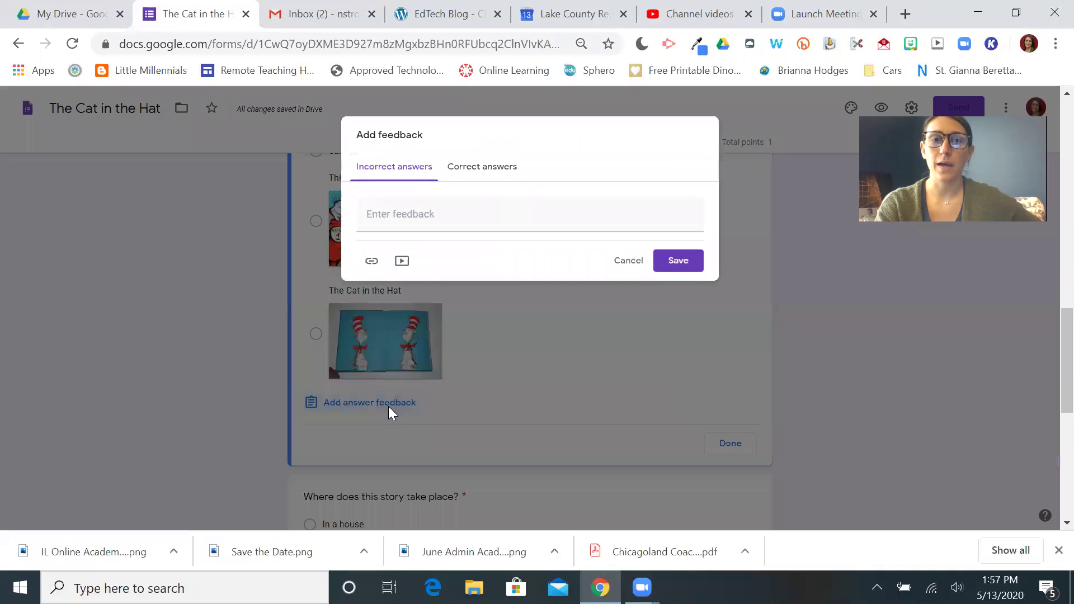
left_click(473, 168)
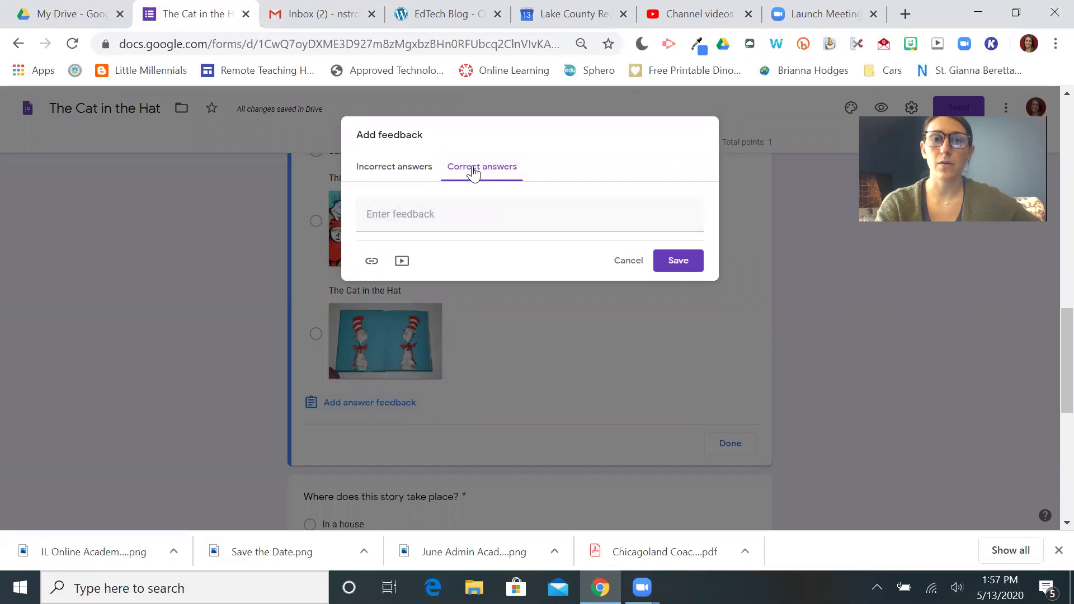
left_click(422, 213)
type("The Cat in the Hat")
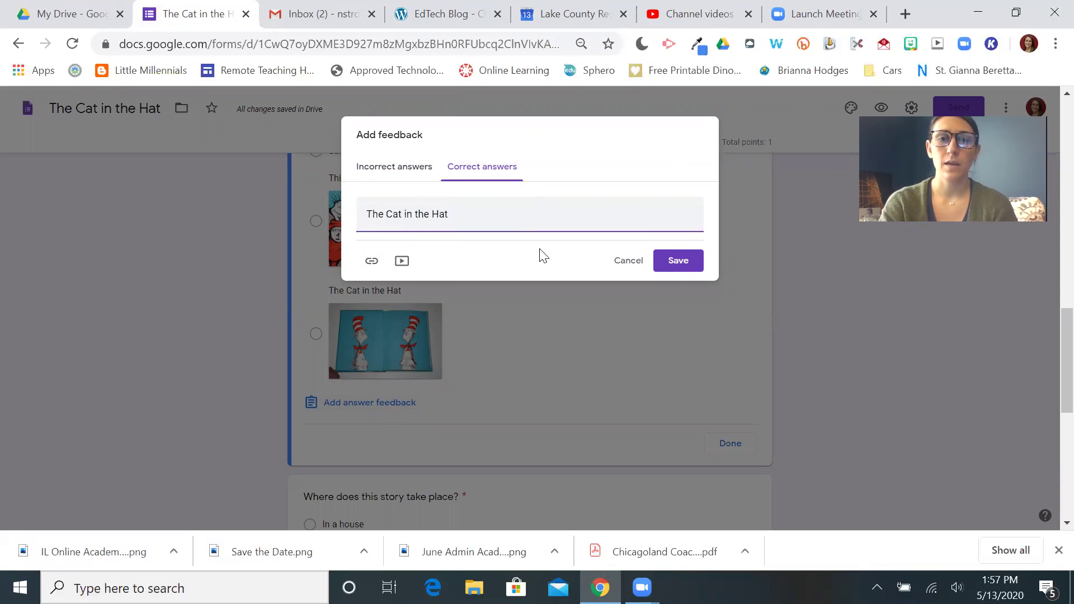
left_click(671, 269)
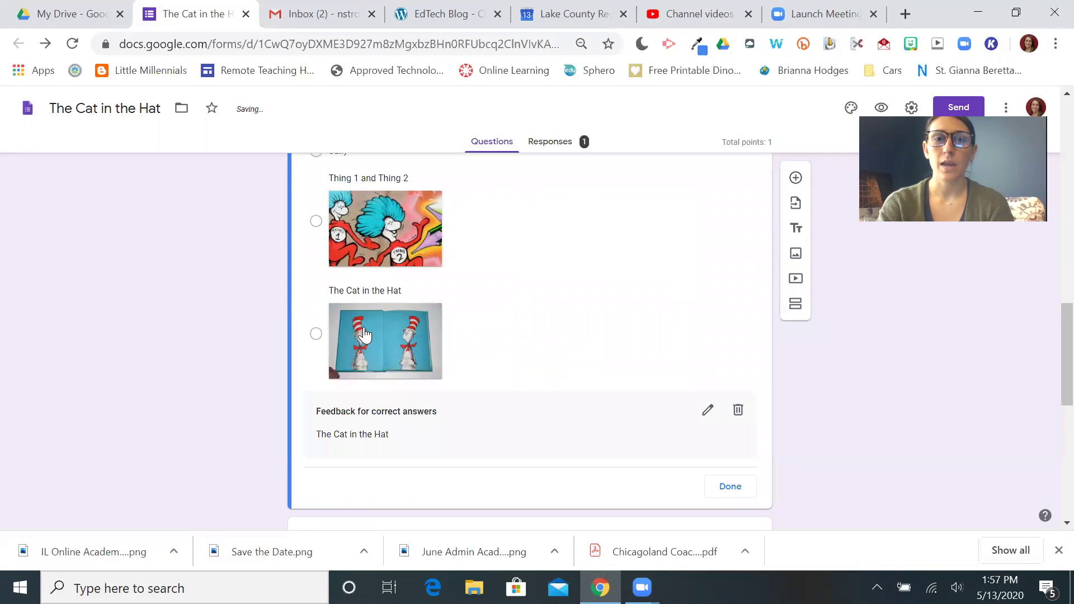
left_click(317, 334)
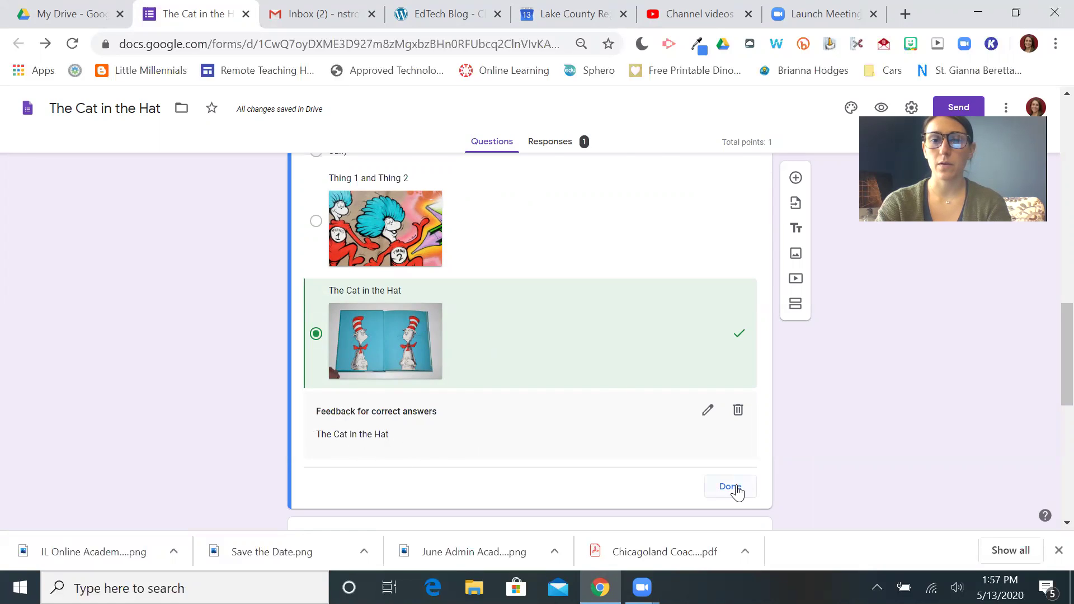
left_click(730, 486)
Open the answer key for the question "Where does this story take place?" and make it worth 1 point
scroll(739, 491, "down", 9)
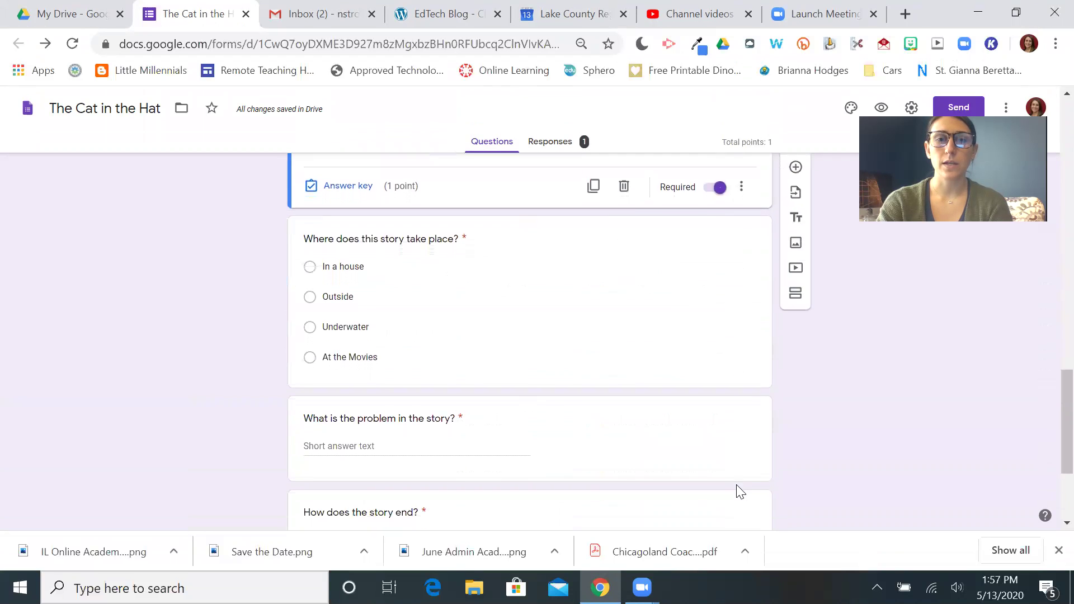
left_click(550, 279)
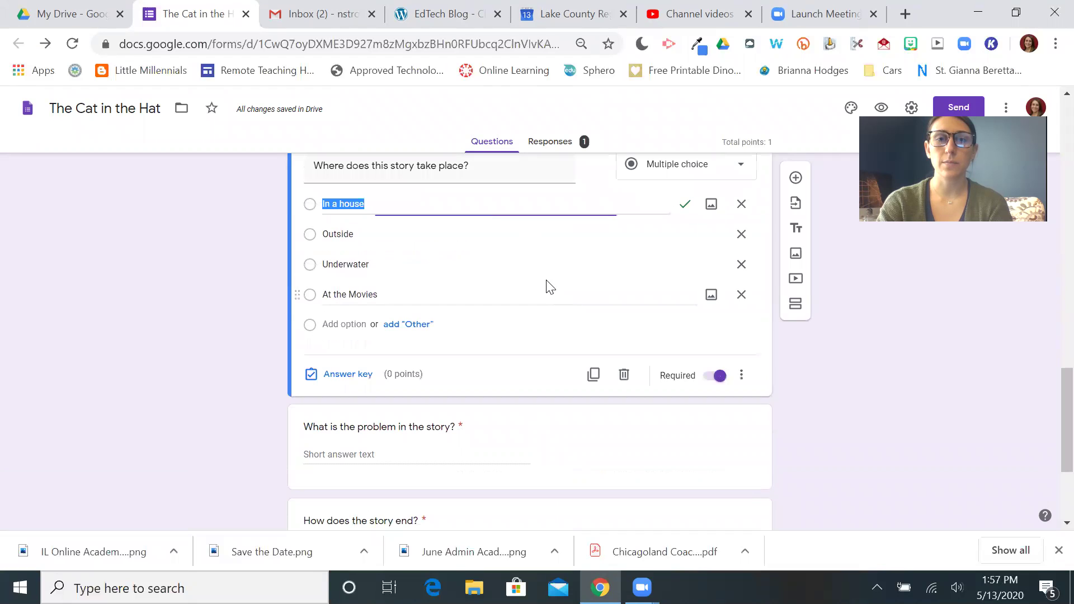
left_click(360, 376)
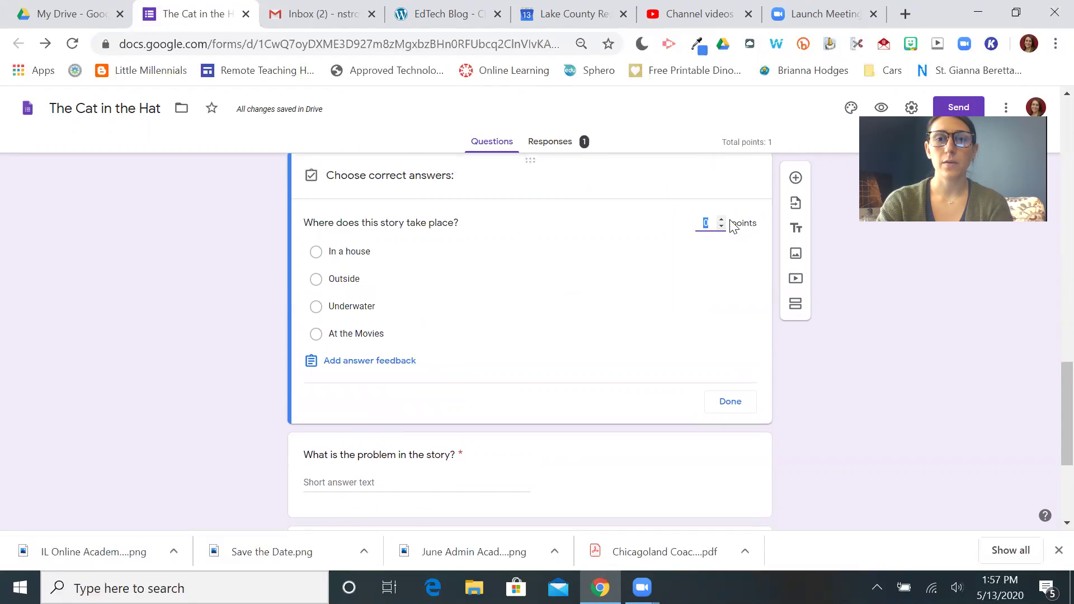
left_click(722, 220)
Add the correct-answer feedback "In a house", mark In a house as the setting question's correct answer, and finish its answer key
left_click(396, 361)
left_click(478, 168)
left_click(446, 216)
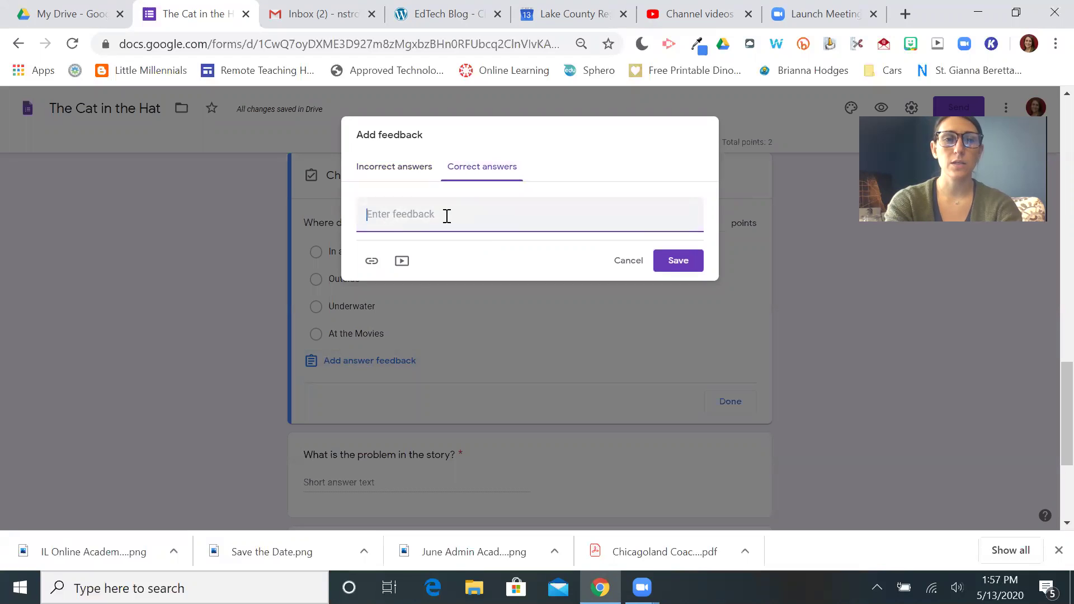
type("In a house")
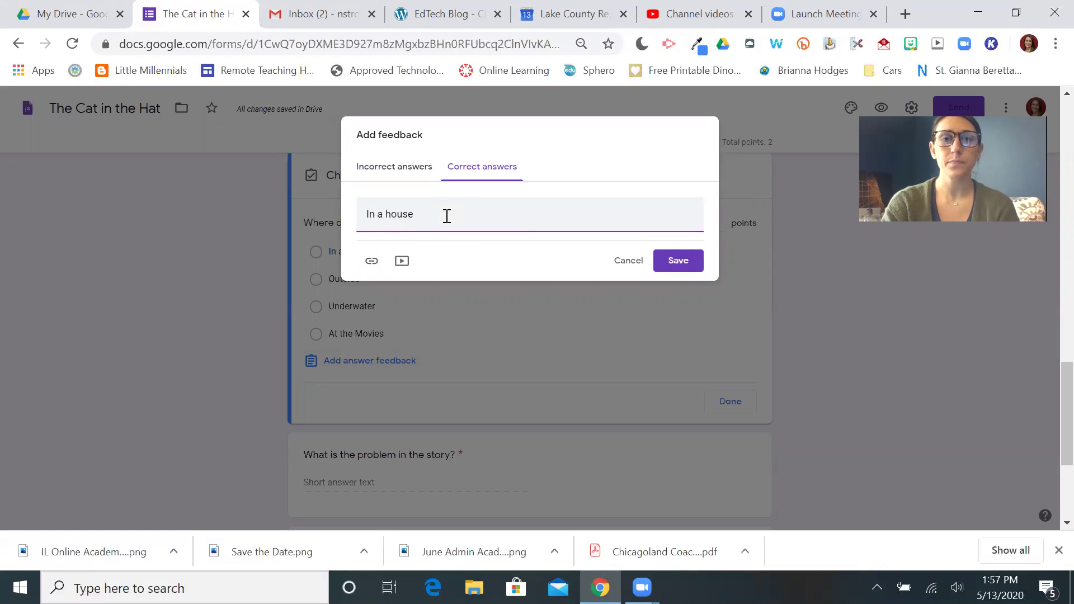
left_click(691, 263)
left_click(434, 257)
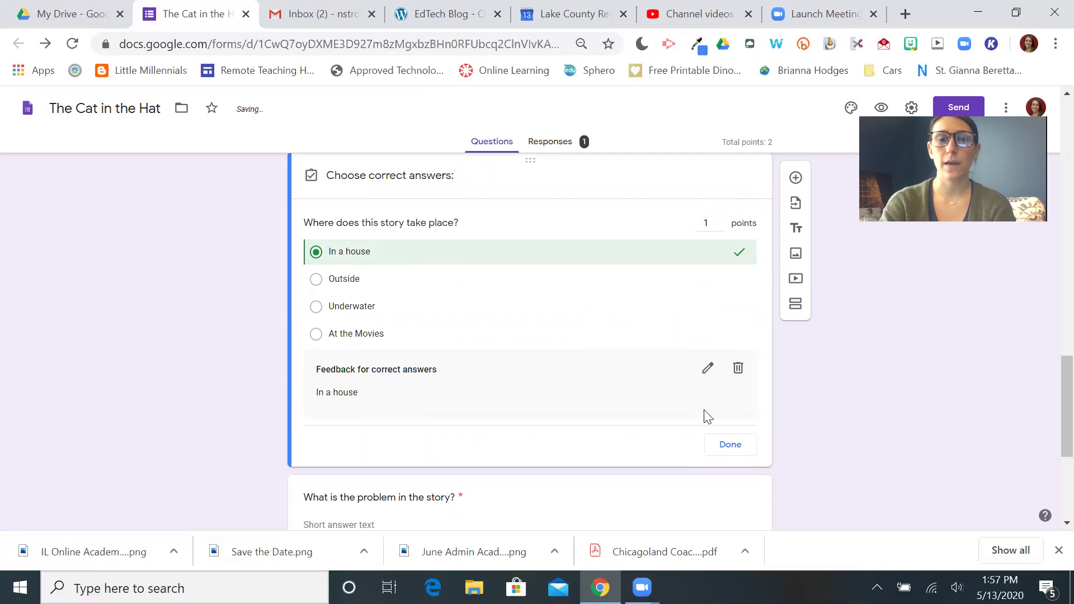
left_click(729, 445)
Inspect the answer key options for the question "What is the problem in the story?" and close them without changes
scroll(722, 454, "down", 4)
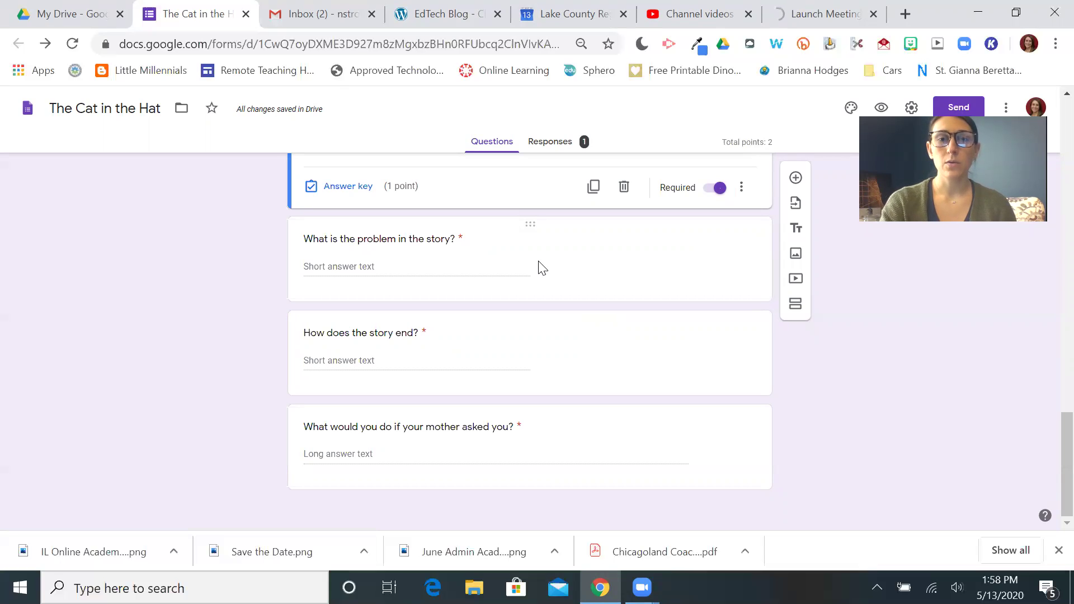
right_click(539, 263)
left_click(523, 259)
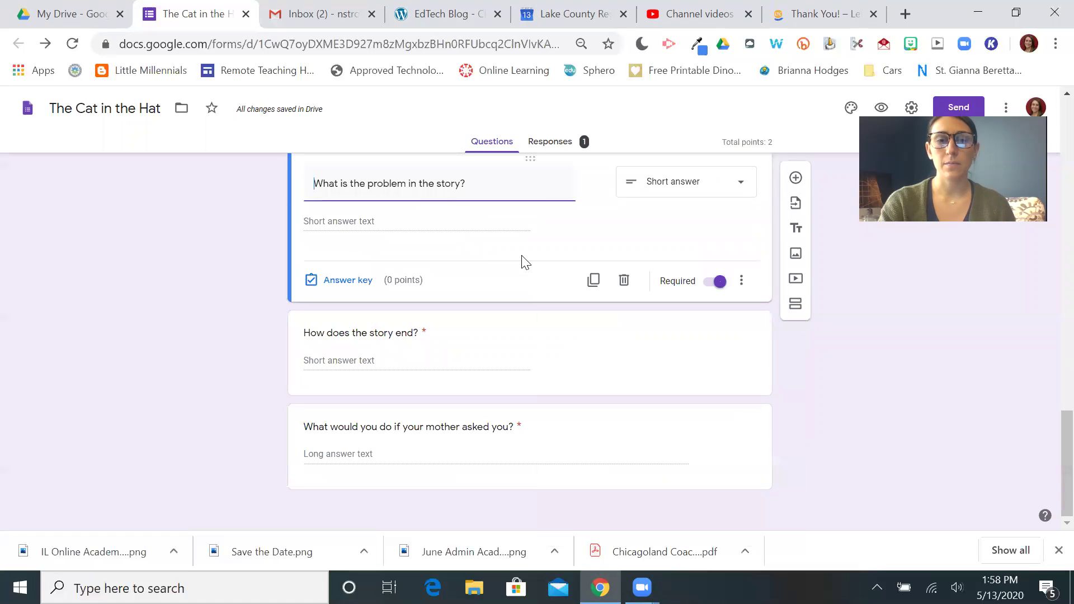
left_click(360, 285)
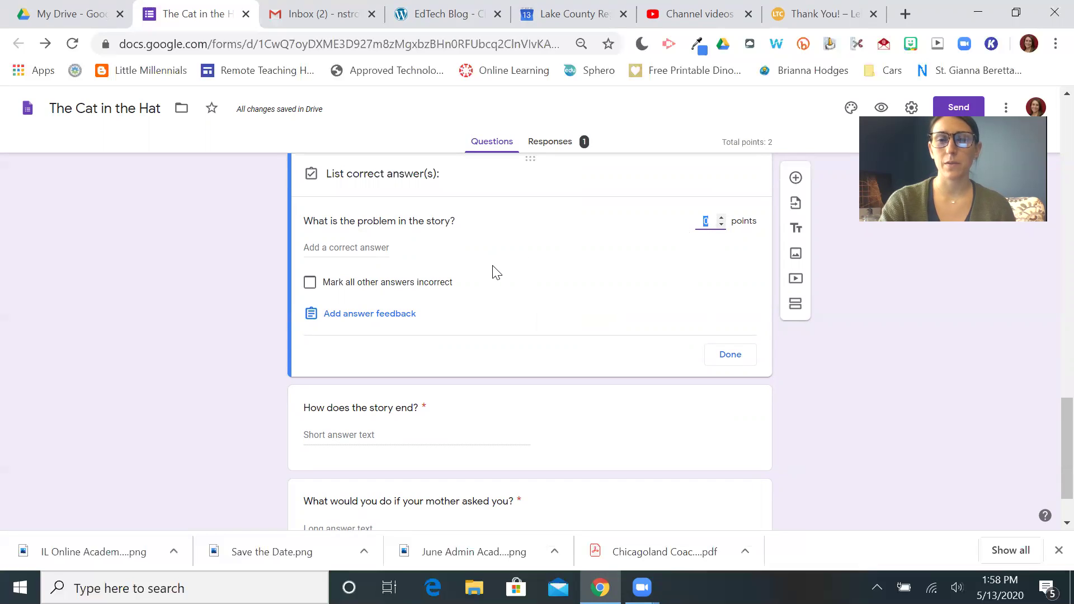
left_click(731, 357)
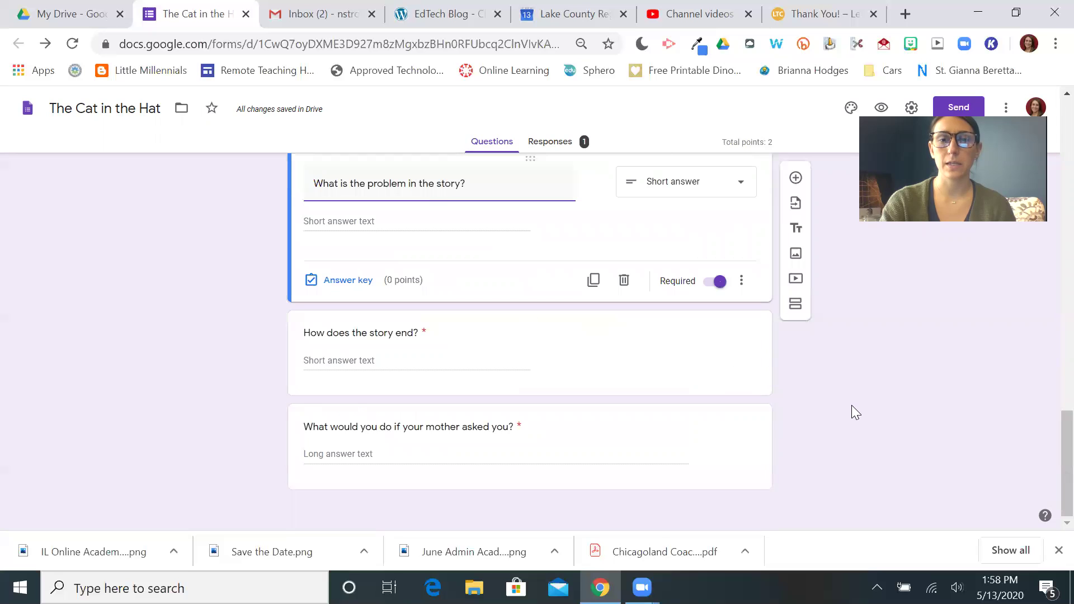
Preview the quiz as a respondent and open the score of the already submitted response
scroll(851, 406, "up", 15)
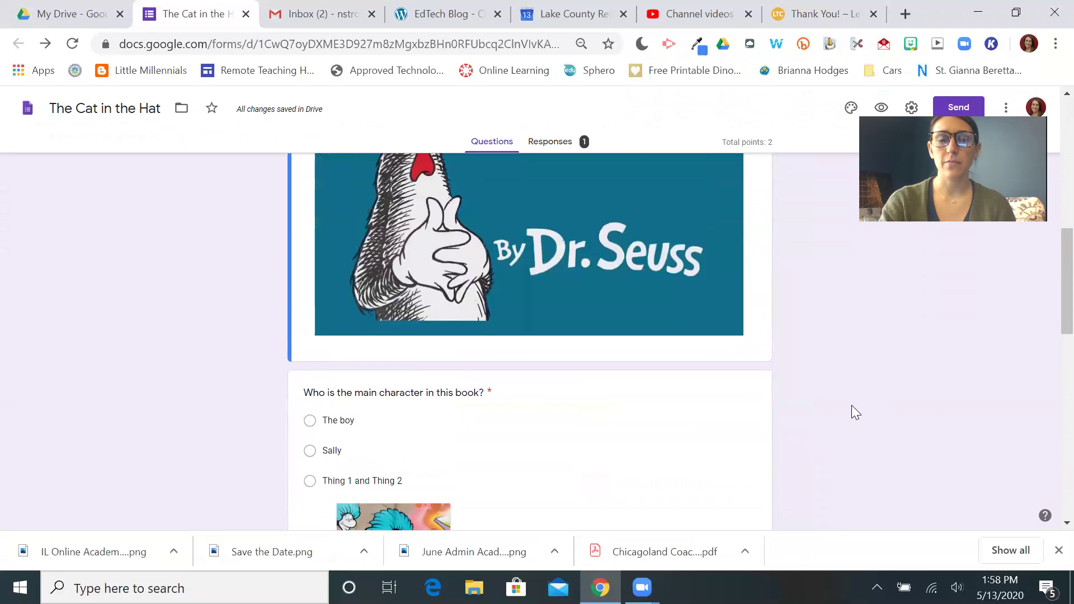
scroll(851, 406, "up", 8)
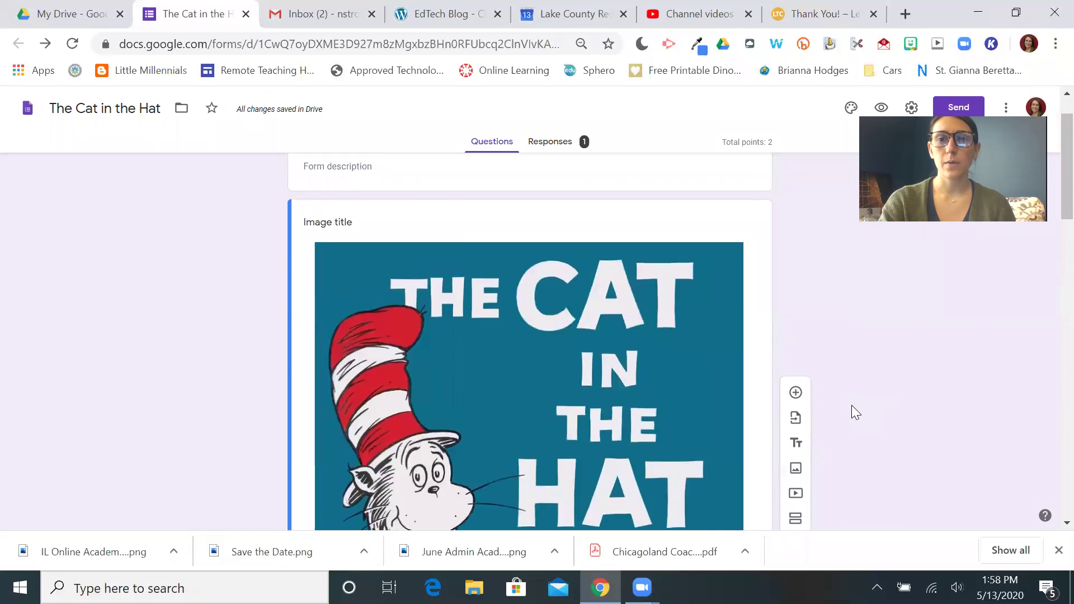
scroll(855, 413, "up", 1)
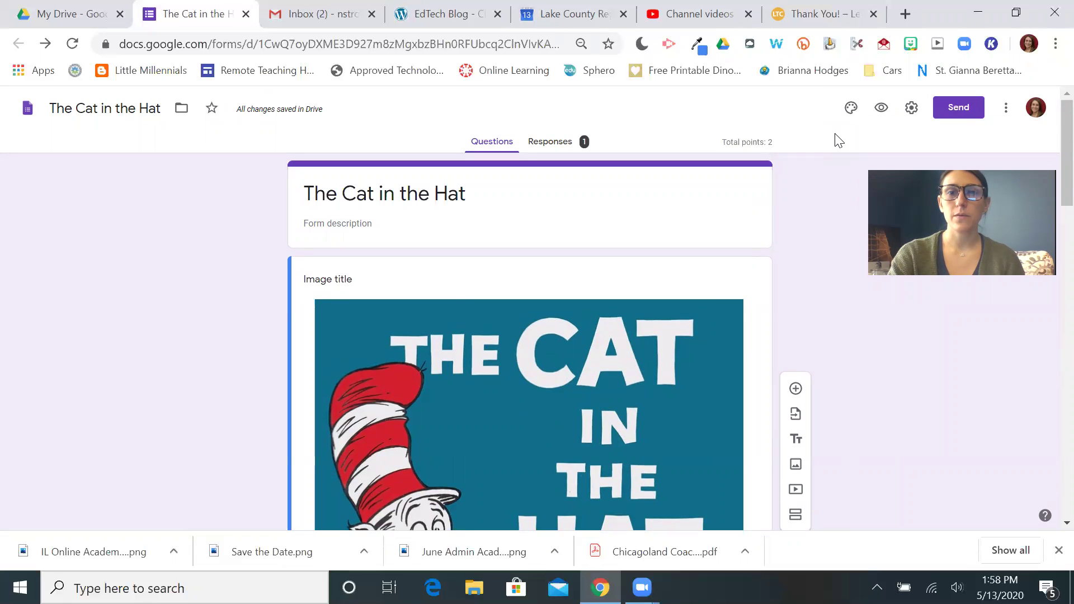
left_click(881, 106)
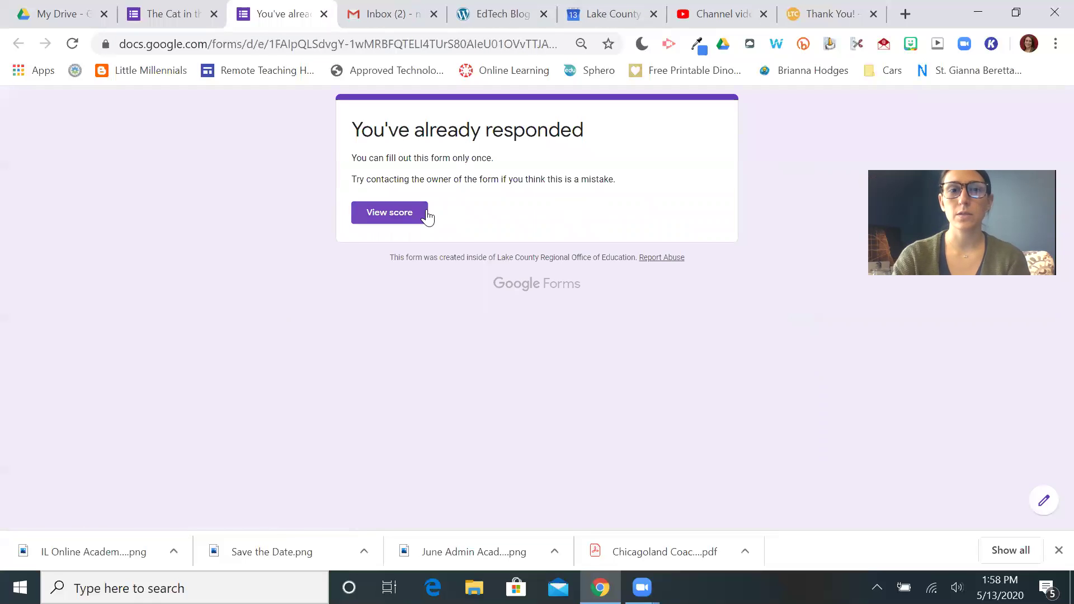
left_click(412, 220)
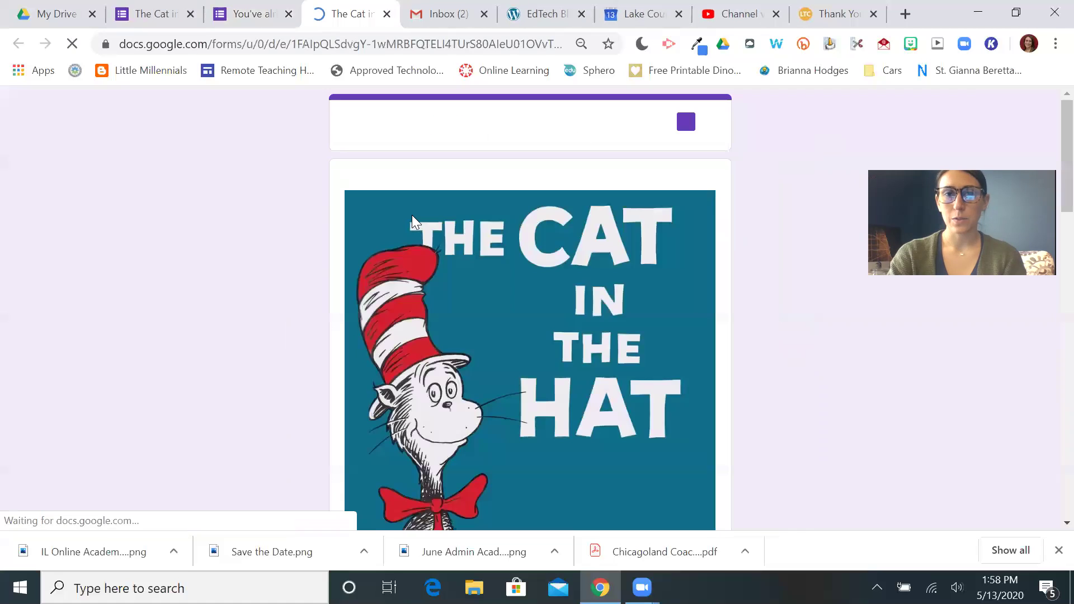
Examine how the main character question is graded, including its points, the chosen answer and the correct answer
scroll(419, 273, "down", 7)
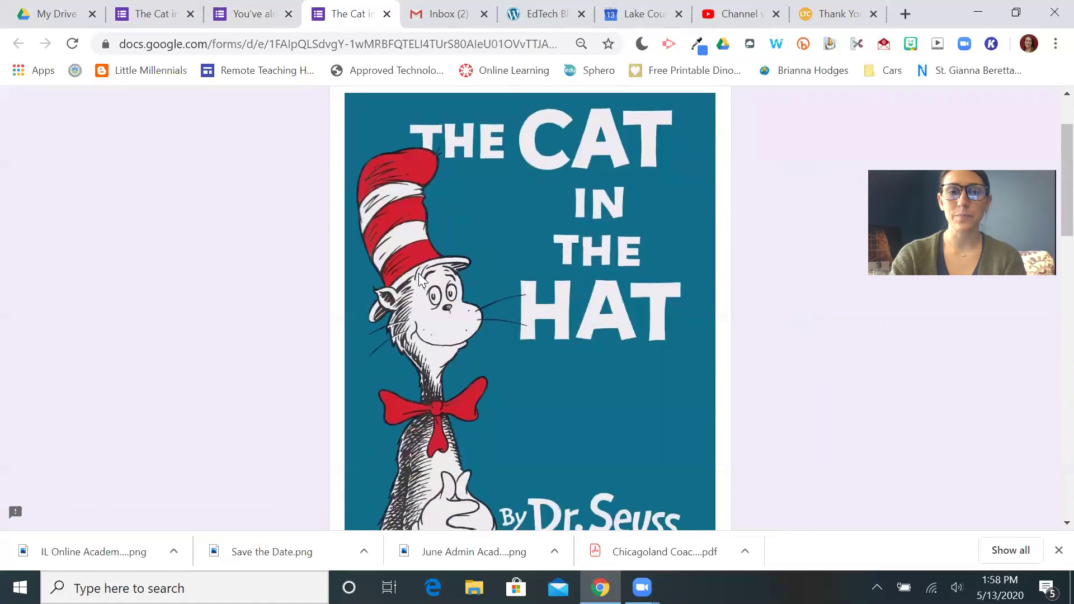
scroll(419, 273, "down", 3)
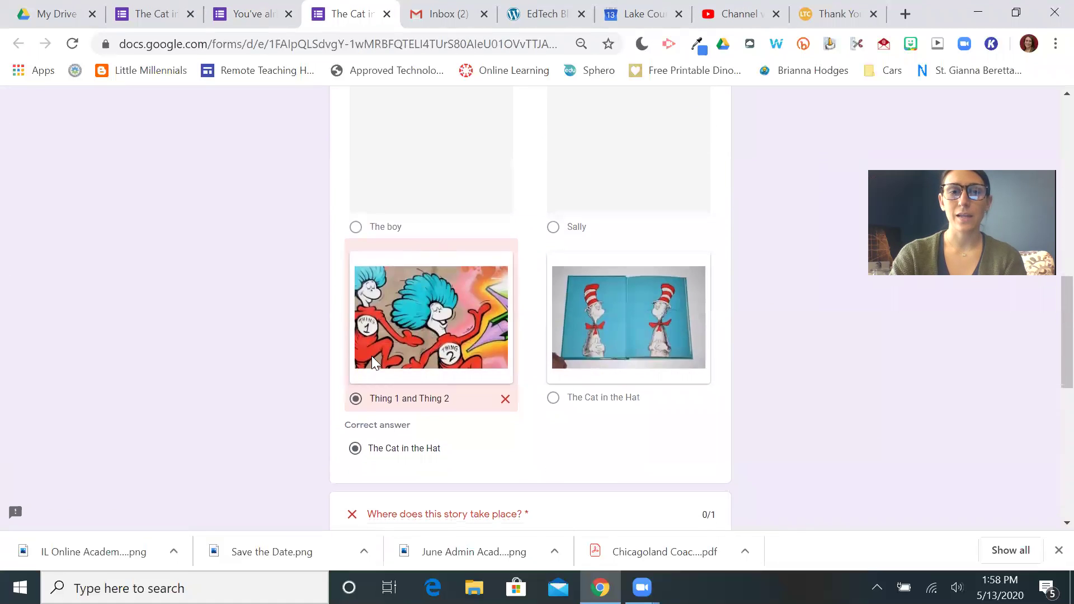
scroll(364, 386, "down", 1)
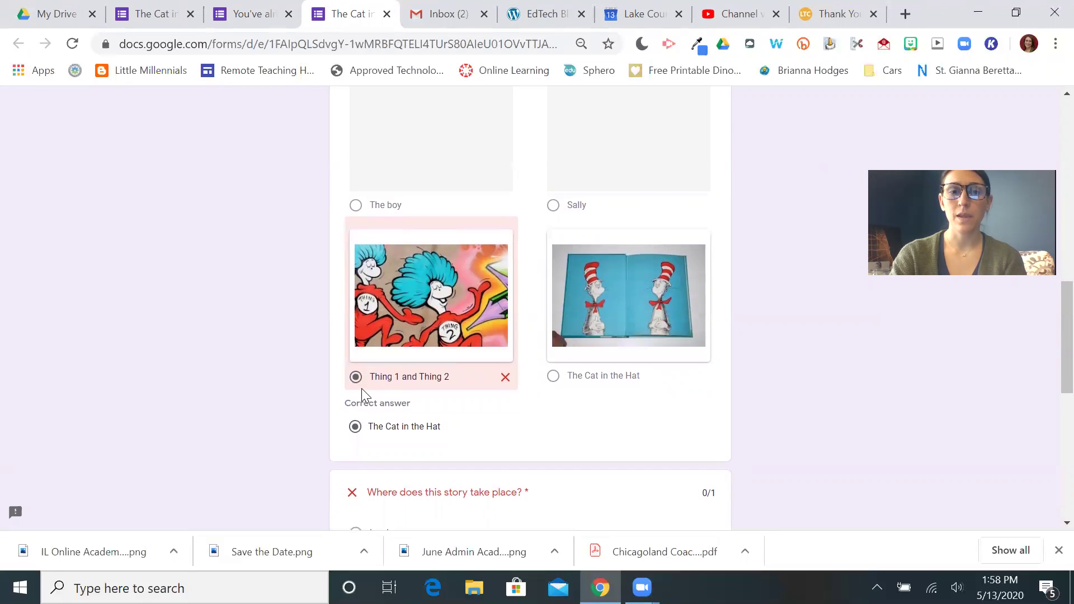
scroll(361, 388, "down", 1)
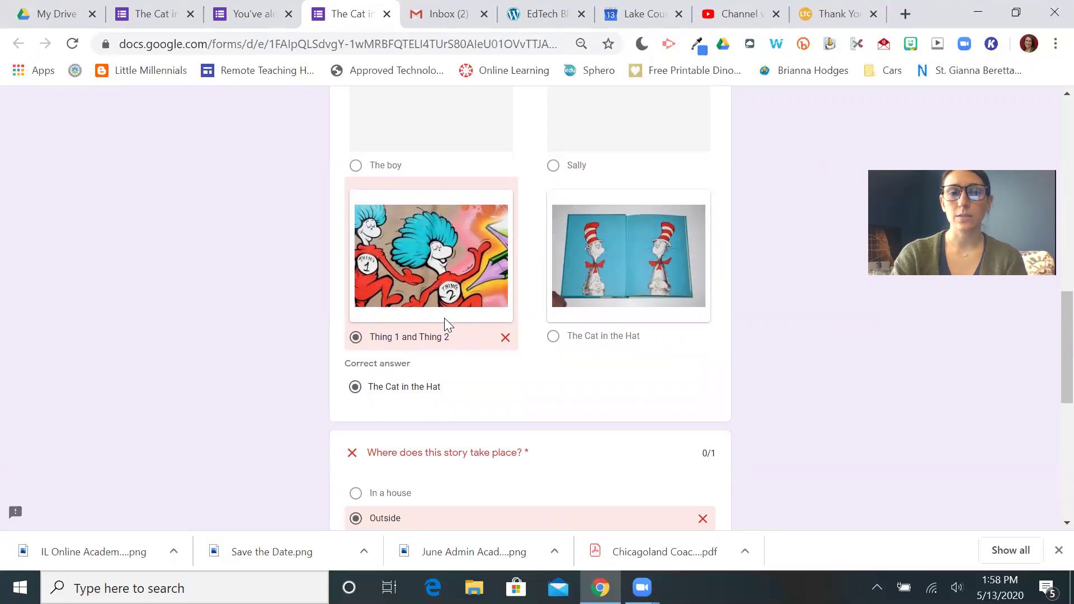
scroll(447, 324, "up", 3)
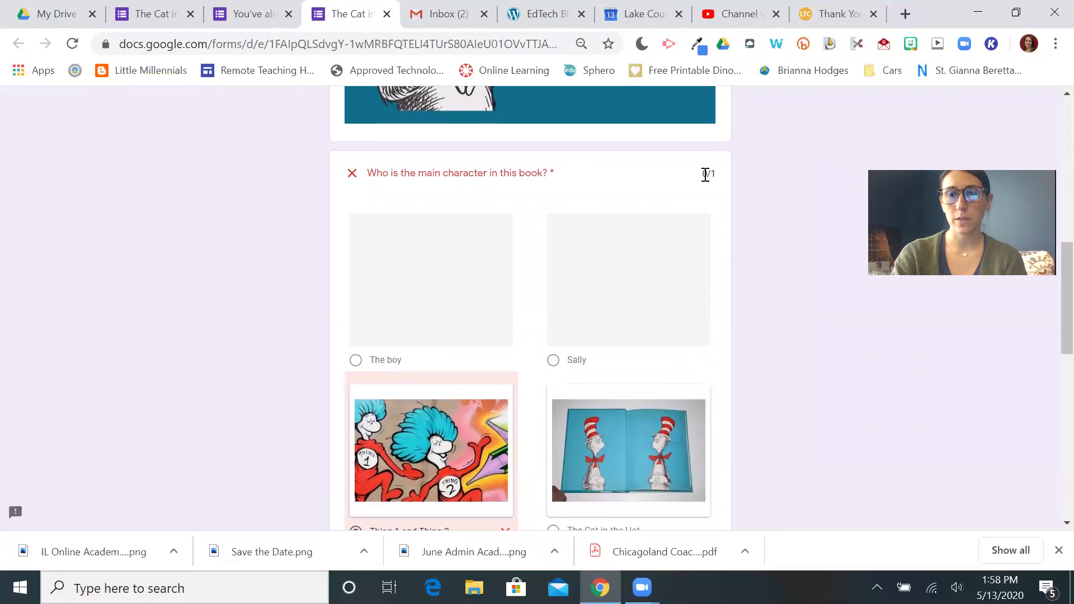
scroll(604, 274, "down", 3)
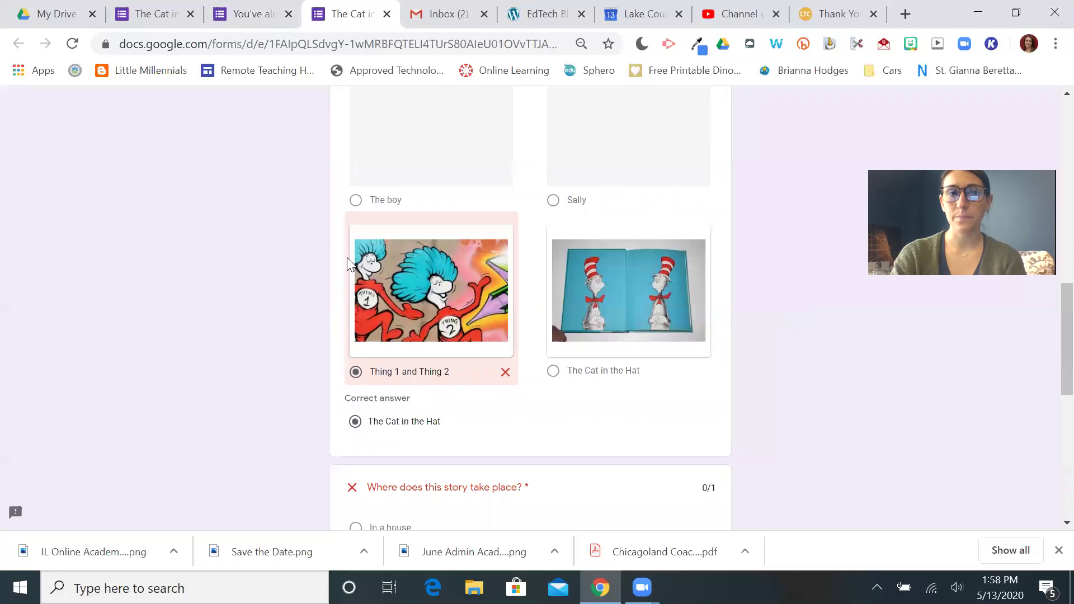
Review the grading of the story location question, the written answers and the total points on the score page
left_click(249, 20)
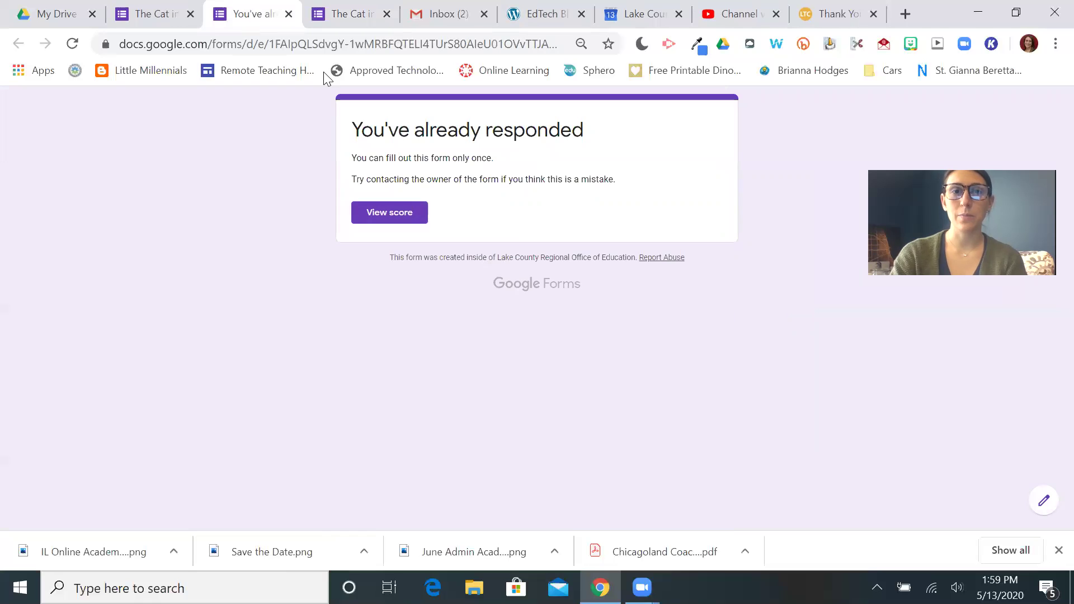
left_click(329, 17)
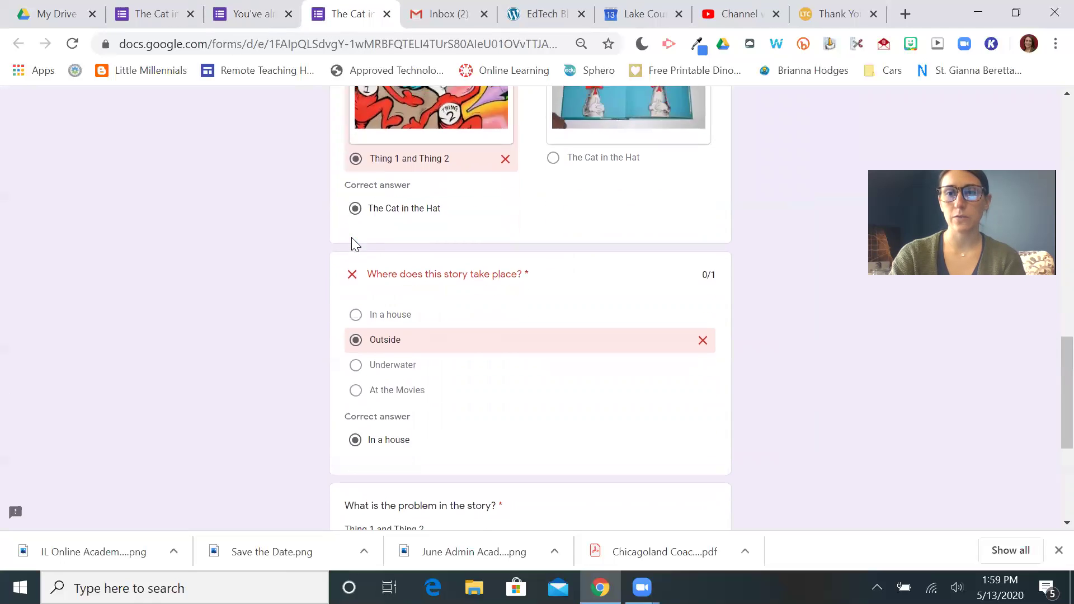
scroll(355, 244, "down", 3)
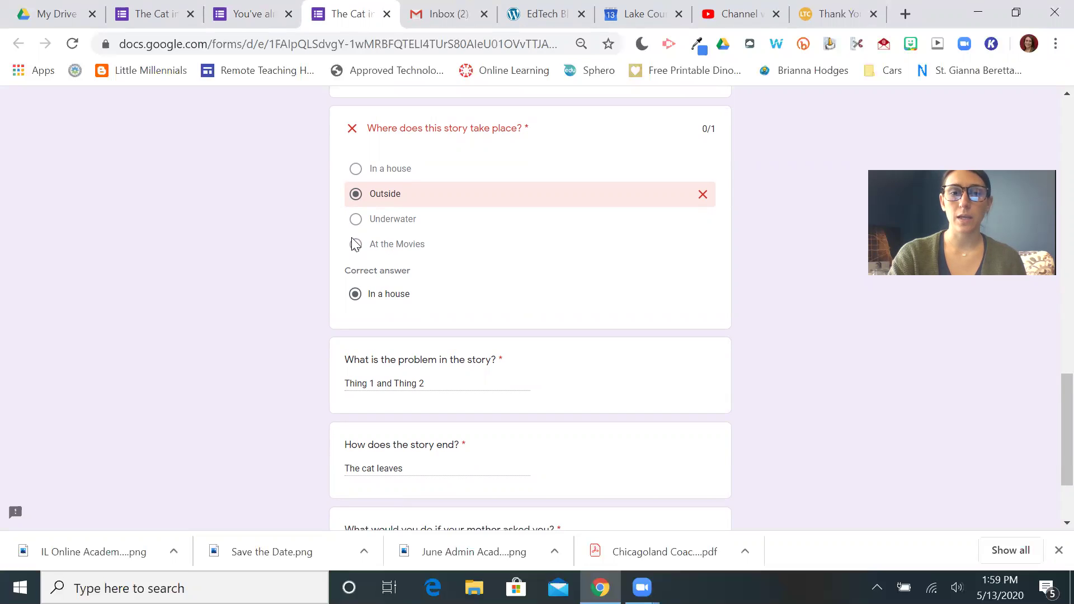
scroll(355, 244, "down", 1)
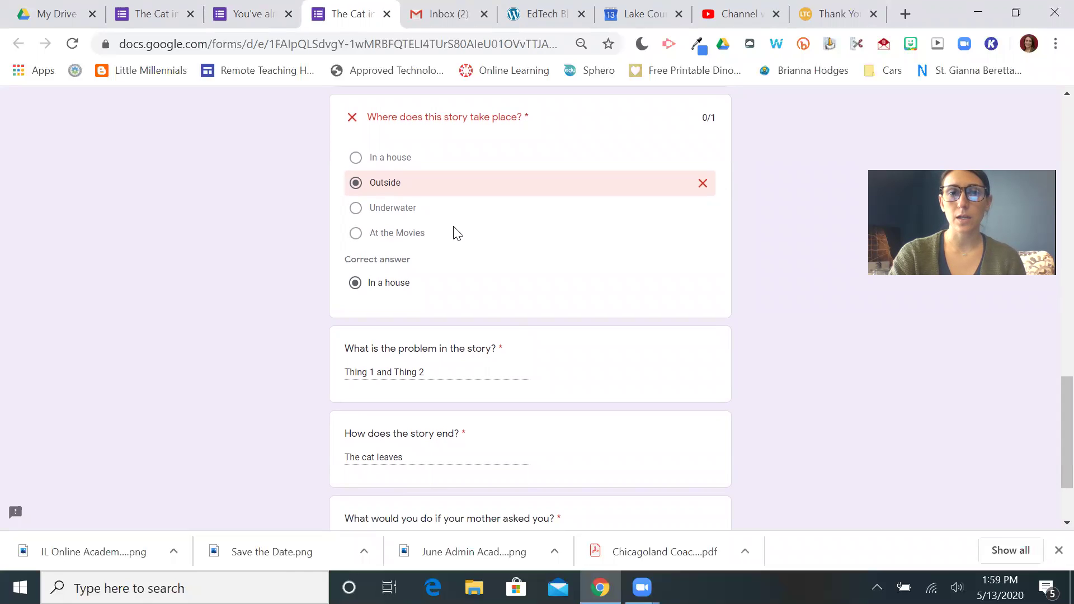
scroll(457, 233, "down", 3)
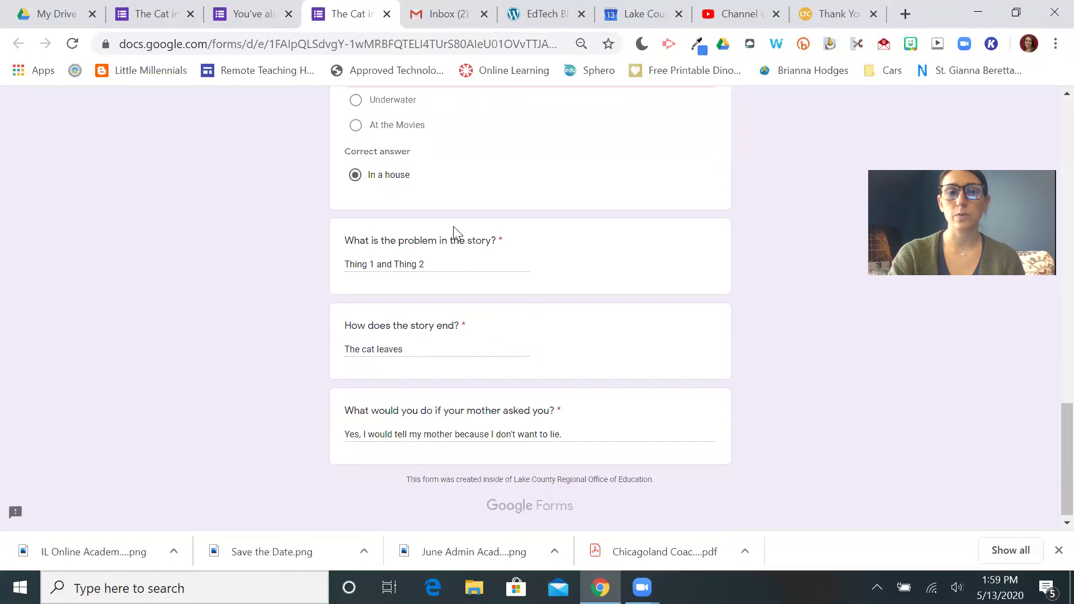
scroll(454, 226, "up", 20)
scroll(453, 226, "up", 3)
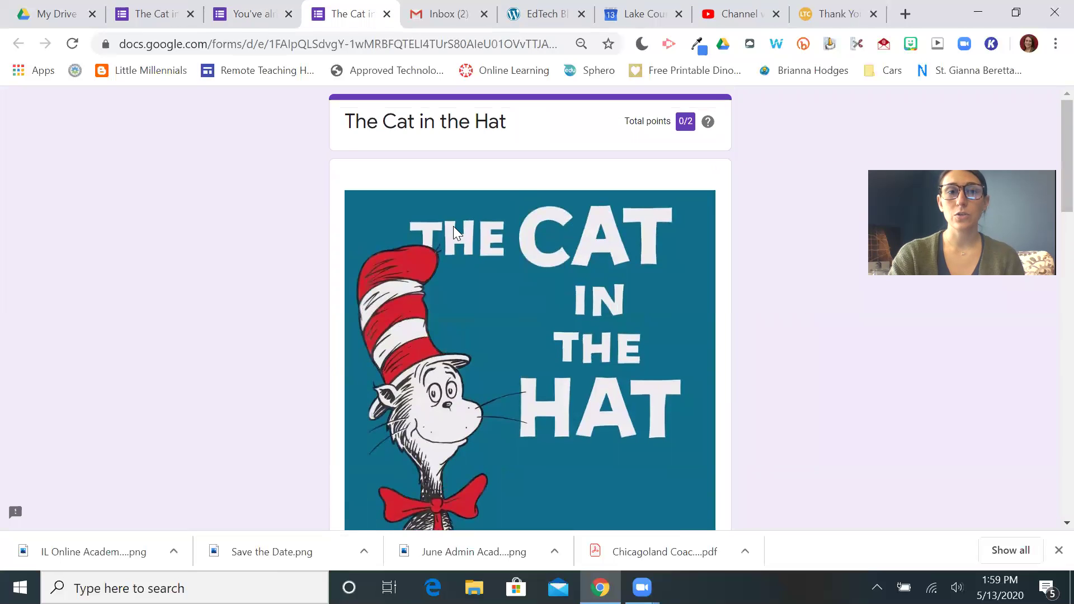
Return to the form editor, view its responses and open the linked spreadsheet to examine the recorded answers and score
left_click(162, 16)
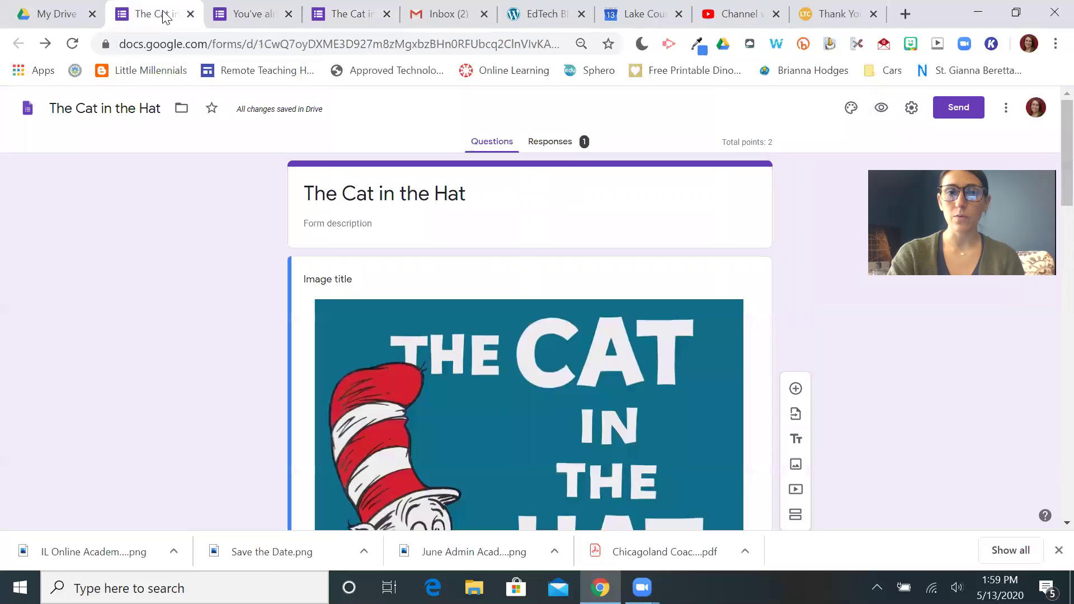
left_click(558, 147)
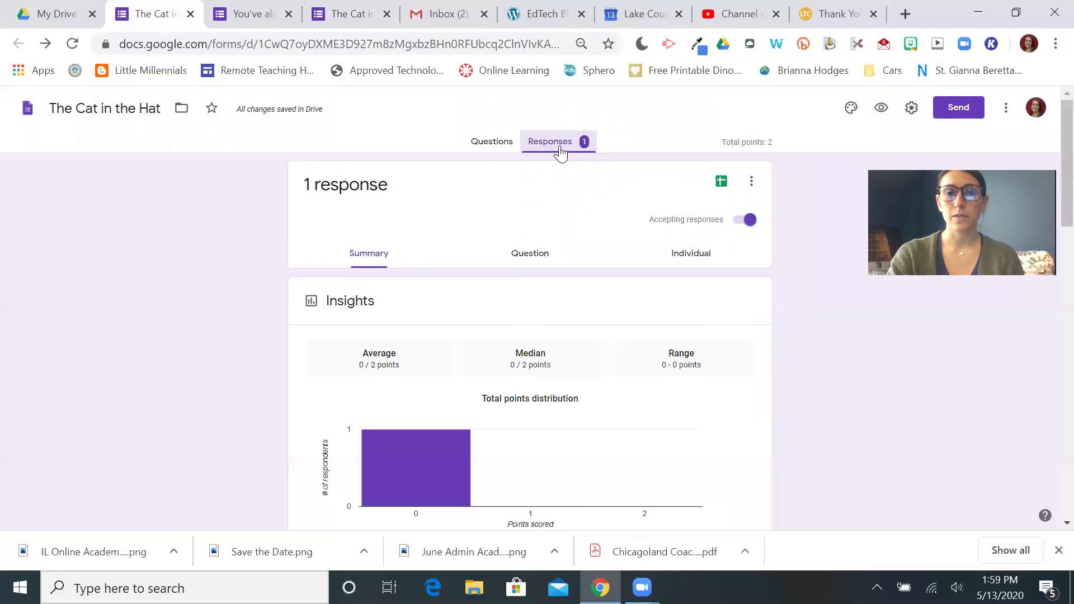
left_click(722, 183)
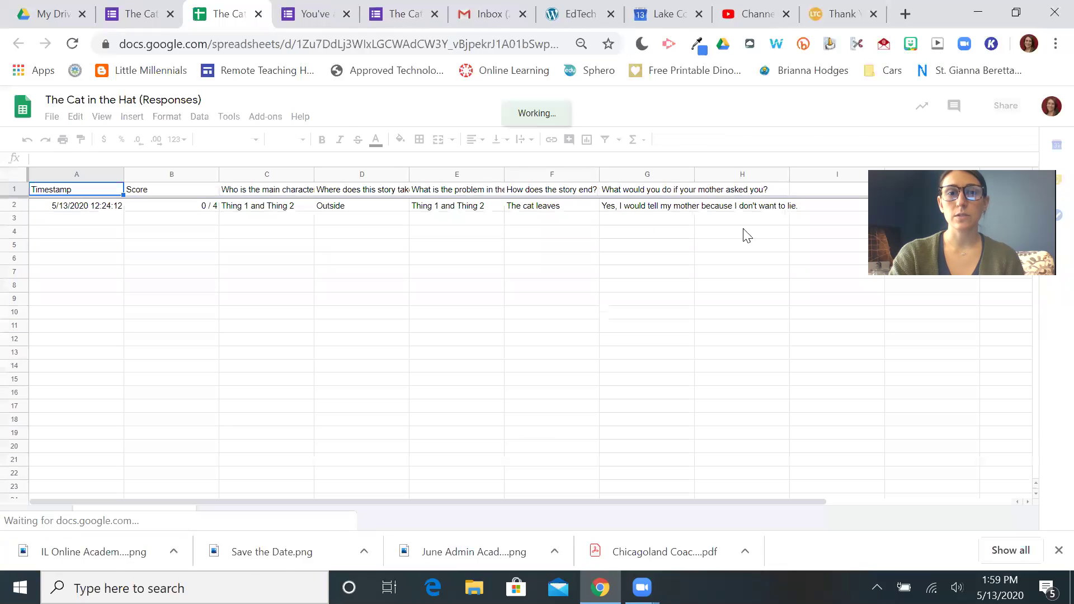
scroll(472, 359, "down", 1)
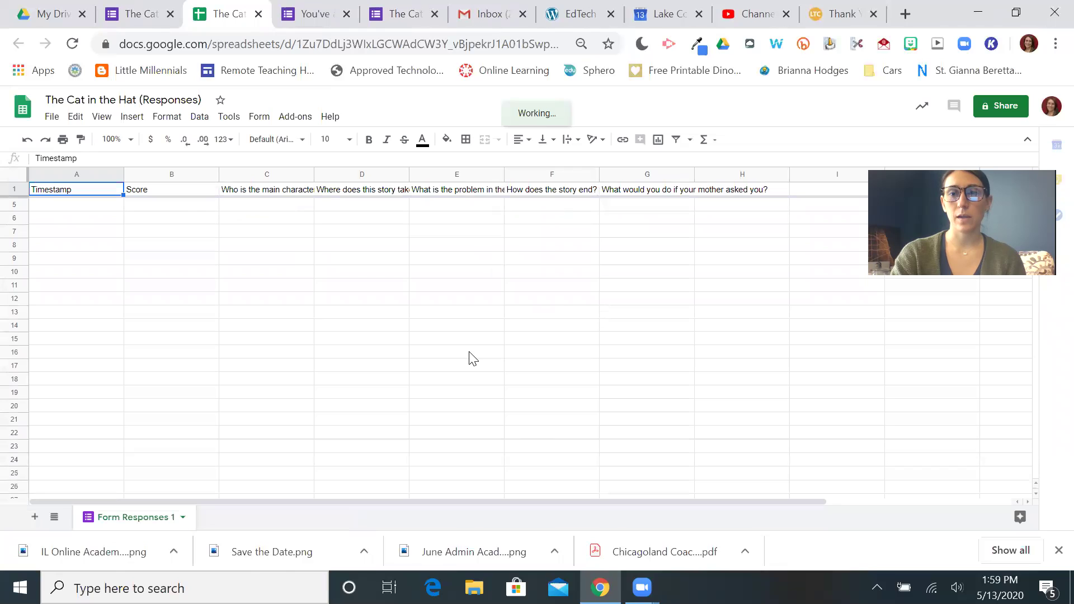
scroll(471, 358, "up", 1)
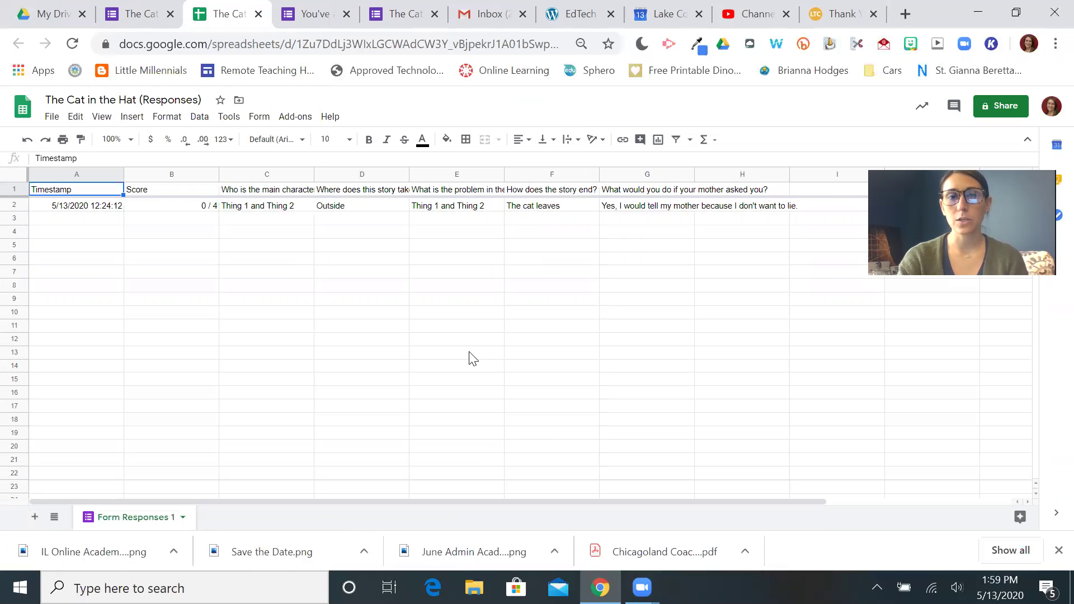
Return to the form editor, check the quiz options in the form's settings and save them as they are
left_click(137, 11)
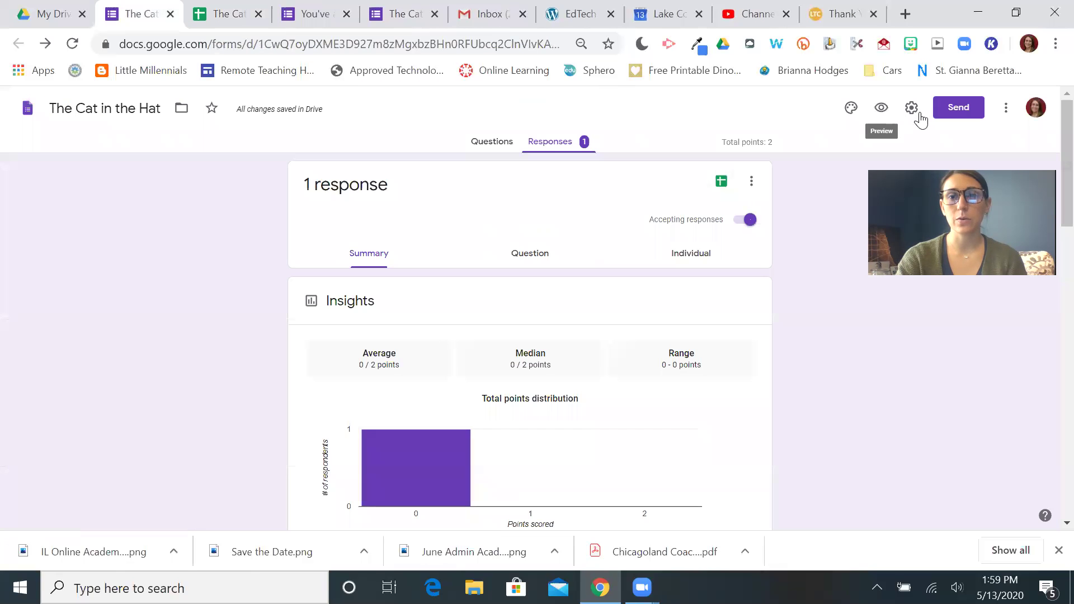
left_click(919, 112)
left_click(648, 165)
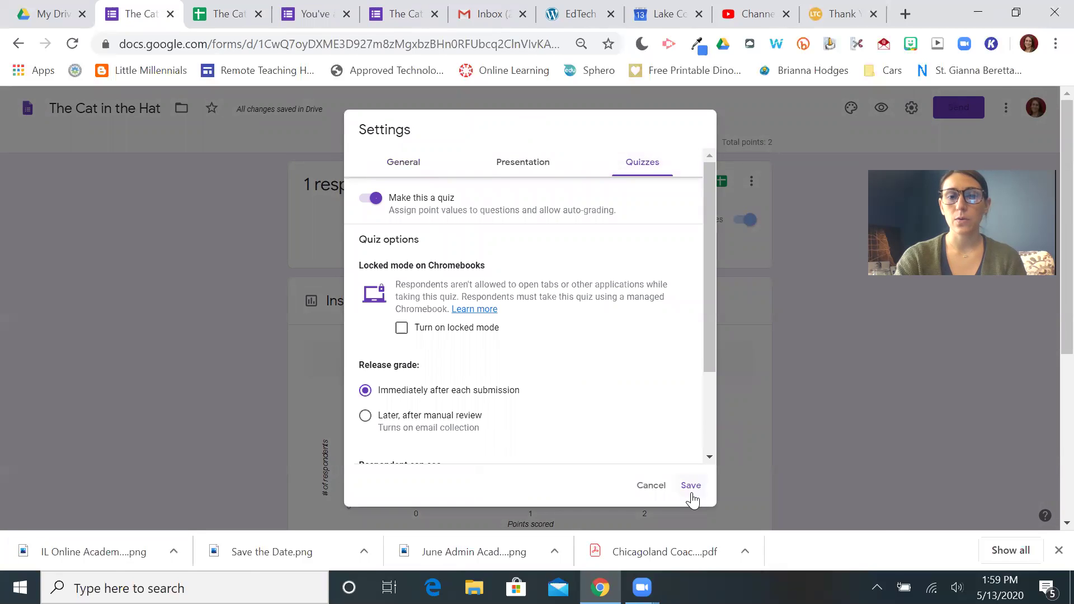
left_click(691, 494)
Review the response summary's insights, points distribution and frequently missed questions
scroll(627, 307, "down", 2)
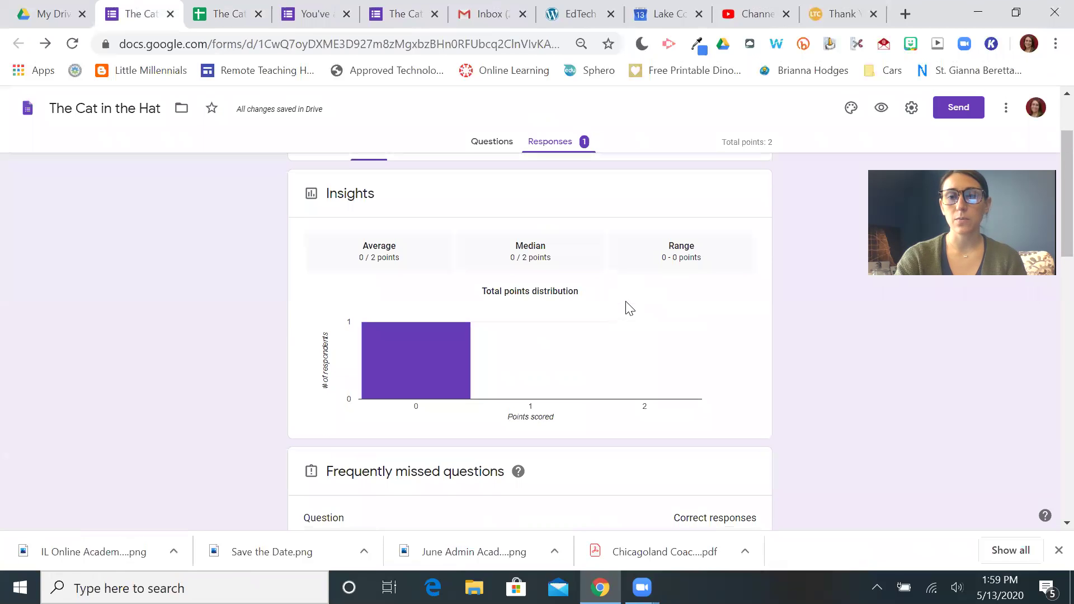